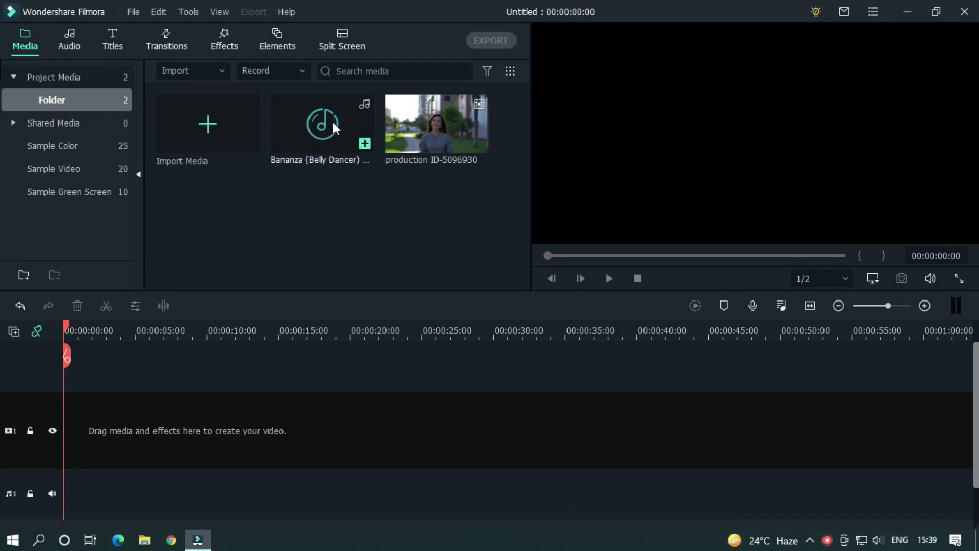
Step: Place the Bananza (Belly Dancer) music on audio track 1 at the start of the timeline
drag(332, 121, 6, 466)
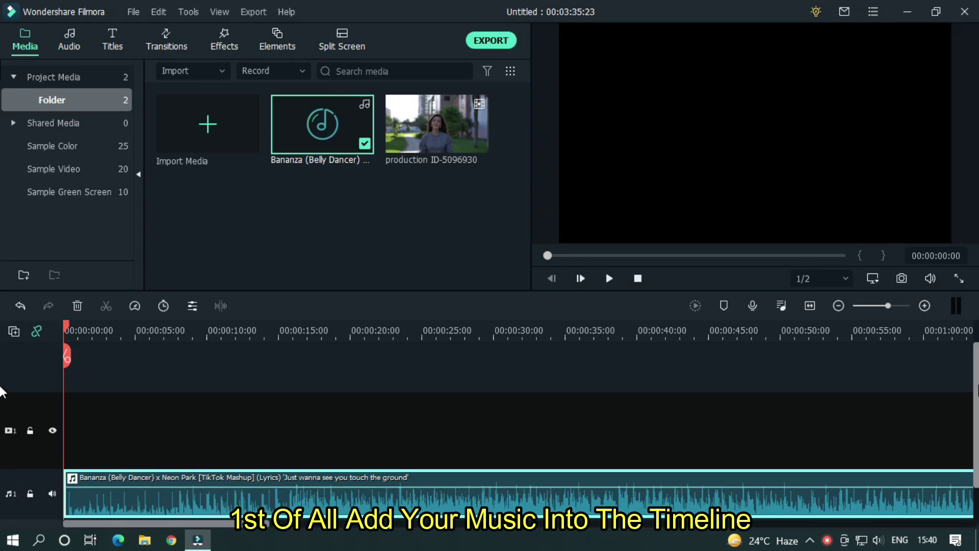
drag(239, 336, 949, 331)
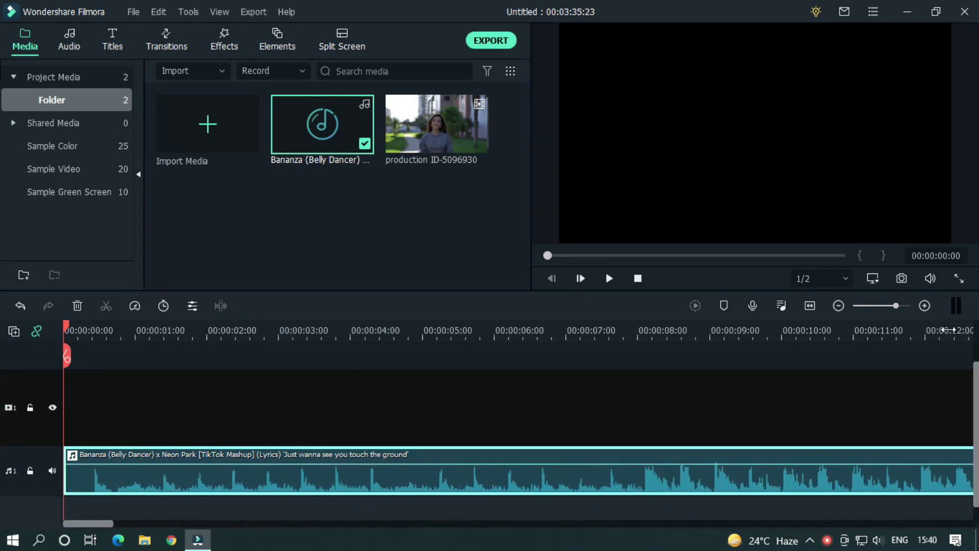
mouse_move(107, 523)
mouse_down()
mouse_move(127, 524)
mouse_move(99, 528)
mouse_up()
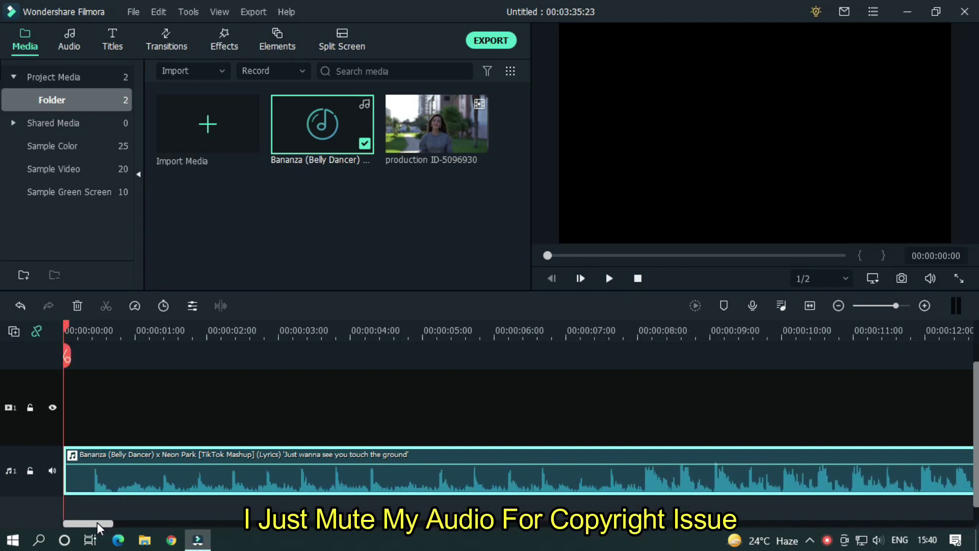
Step: Find where the wanted part of the music begins and split the audio clip at 00:00:15:19
click(593, 329)
click(514, 329)
key(space)
drag(89, 524, 145, 524)
click(558, 329)
click(427, 330)
drag(499, 334, 714, 334)
drag(430, 328, 416, 334)
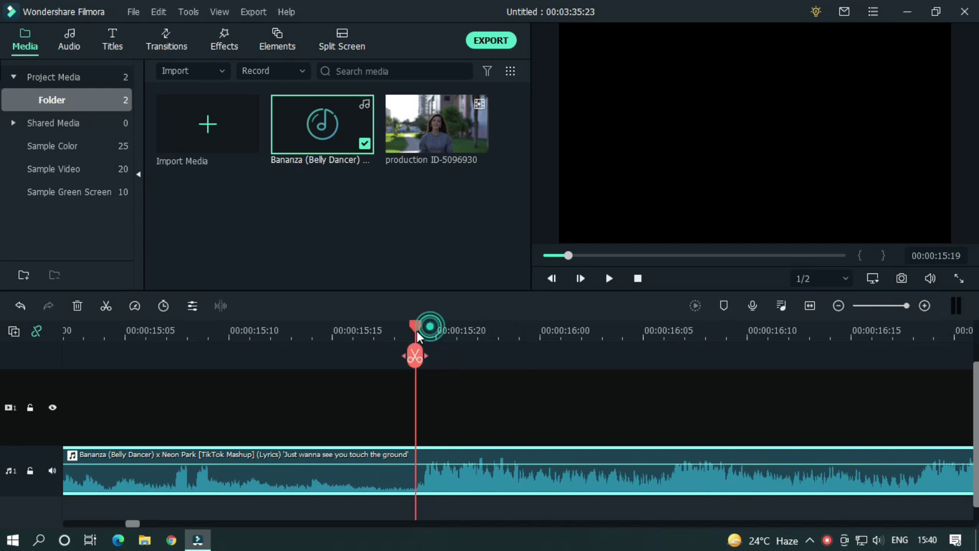
click(411, 352)
Step: Delete the music before the split and move the remaining audio clip to the start of the timeline
click(359, 469)
key(Delete)
drag(717, 328, 158, 301)
drag(284, 489, 107, 497)
click(638, 278)
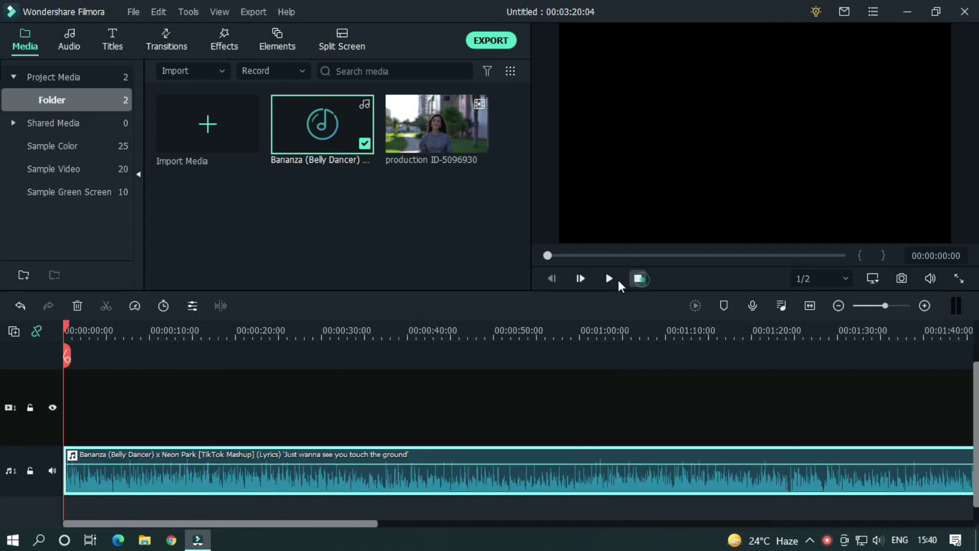
Step: Add the production ID-5096930 video to the start of video track 1, keeping the project settings of 1920 x 1080 25fps
drag(294, 331, 973, 328)
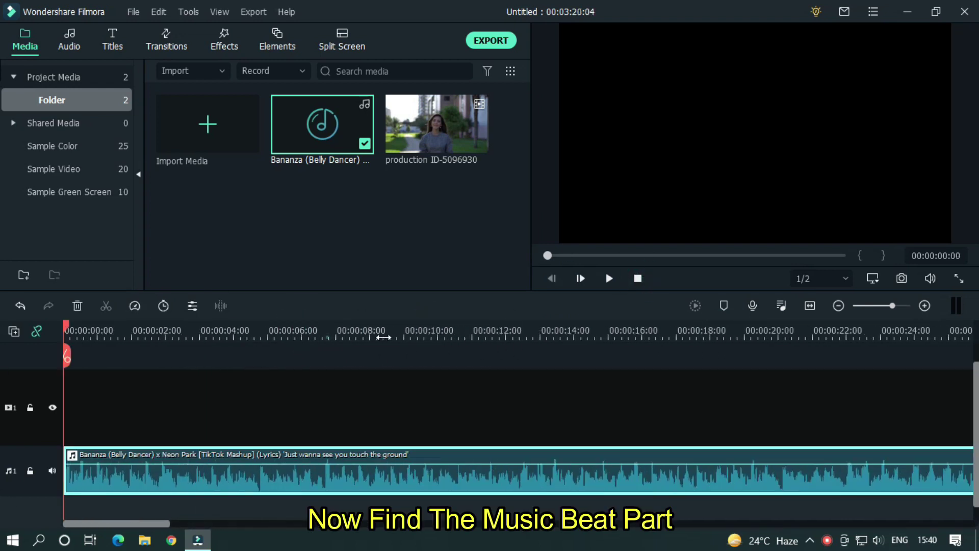
scroll(383, 337, up, 2)
drag(324, 332, 269, 317)
scroll(176, 315, down, 1)
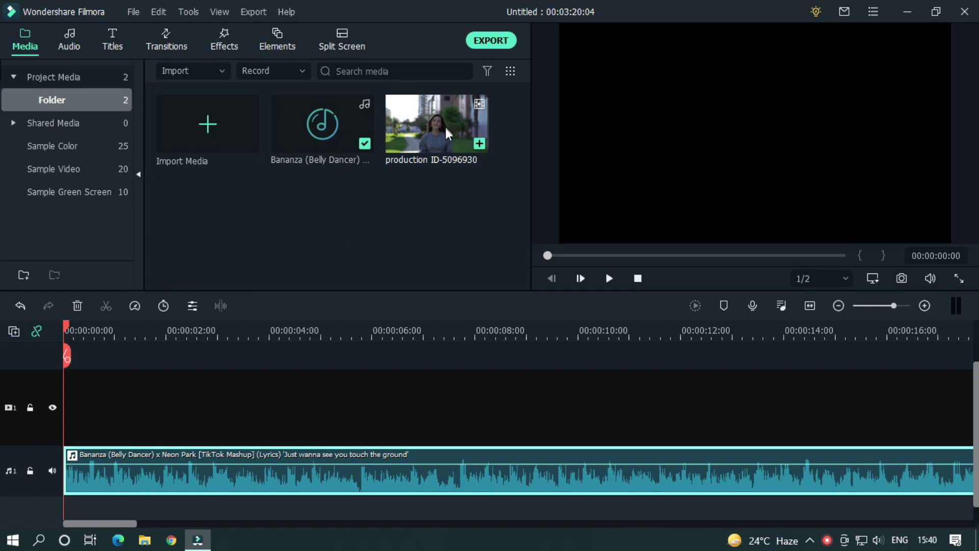
drag(448, 133, 33, 461)
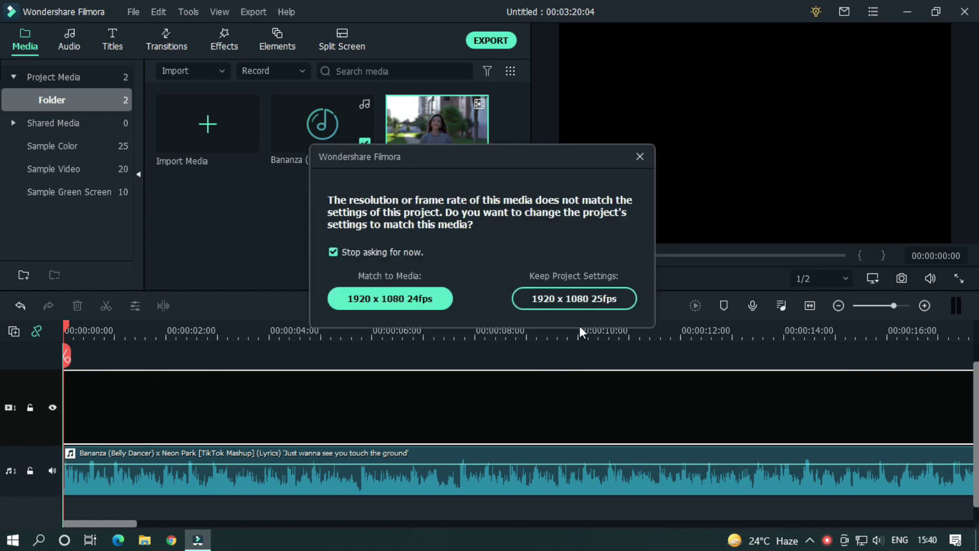
click(579, 299)
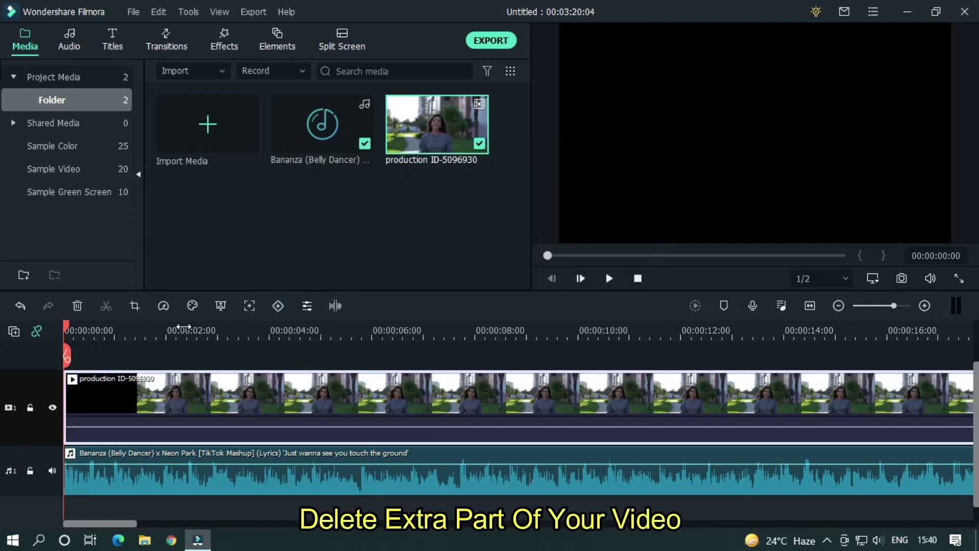
Step: Cut the black opening off the video clip and set the remaining footage at the start of the timeline
drag(184, 327, 497, 334)
drag(130, 329, 168, 331)
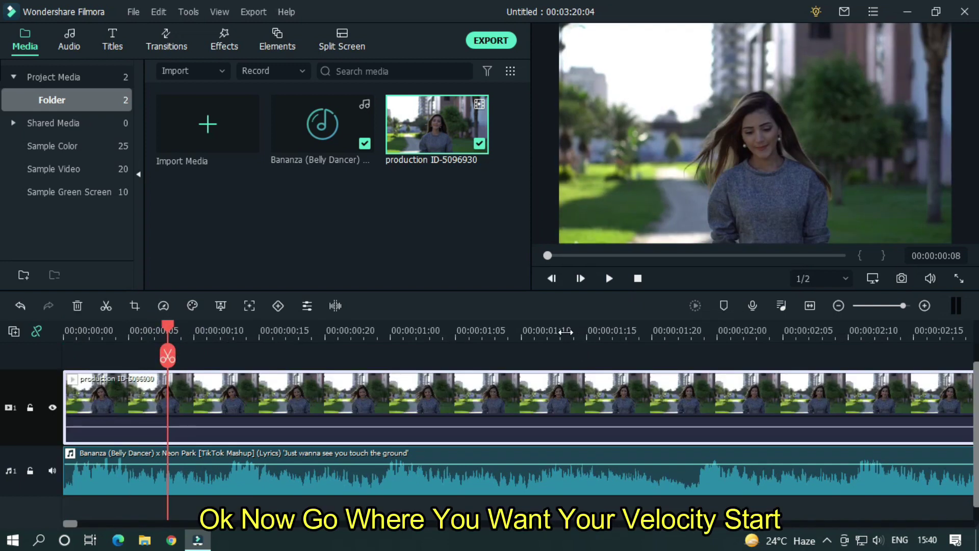
Step: Play the music between about 00:00:03:20 and 00:00:06:08 to locate the first beat for the velocity start
drag(566, 332, 206, 318)
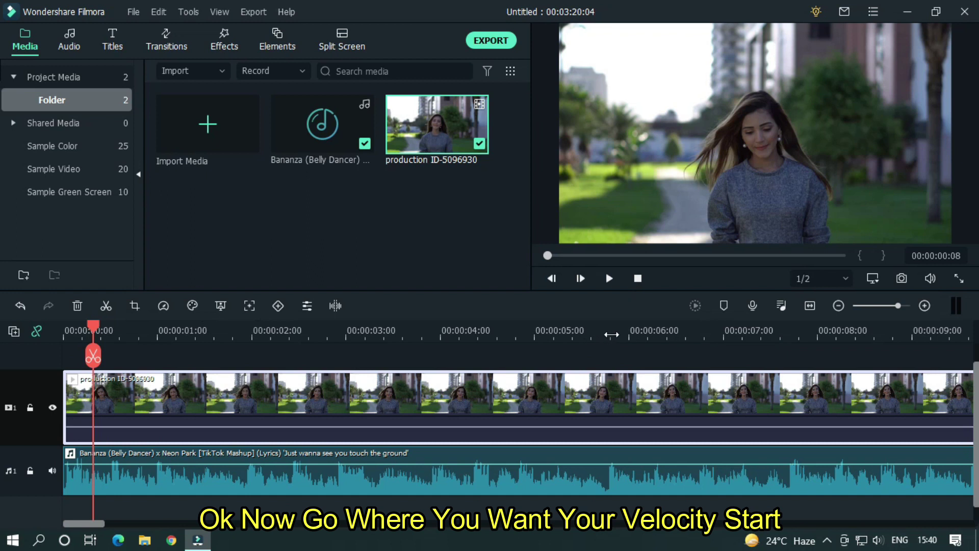
click(614, 334)
key(space)
key(space)
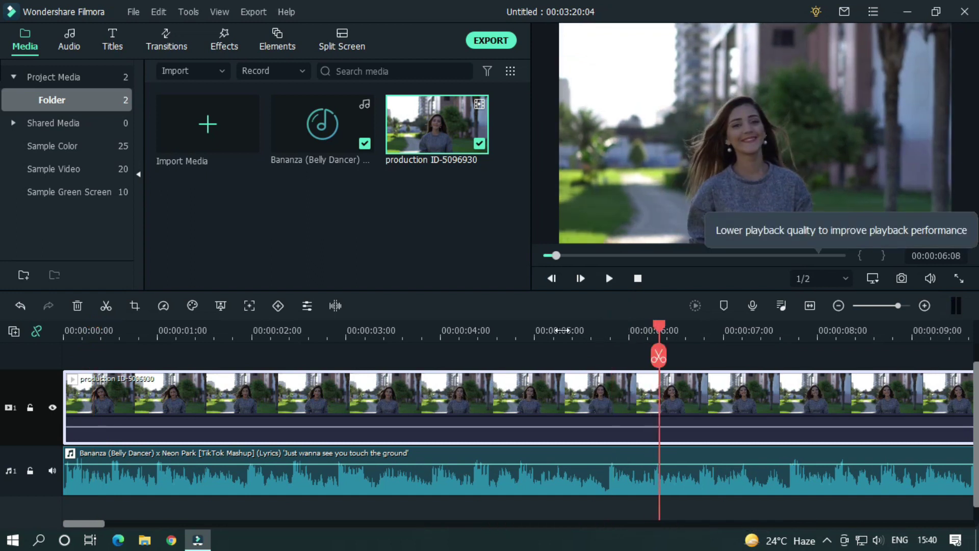
click(428, 331)
key(space)
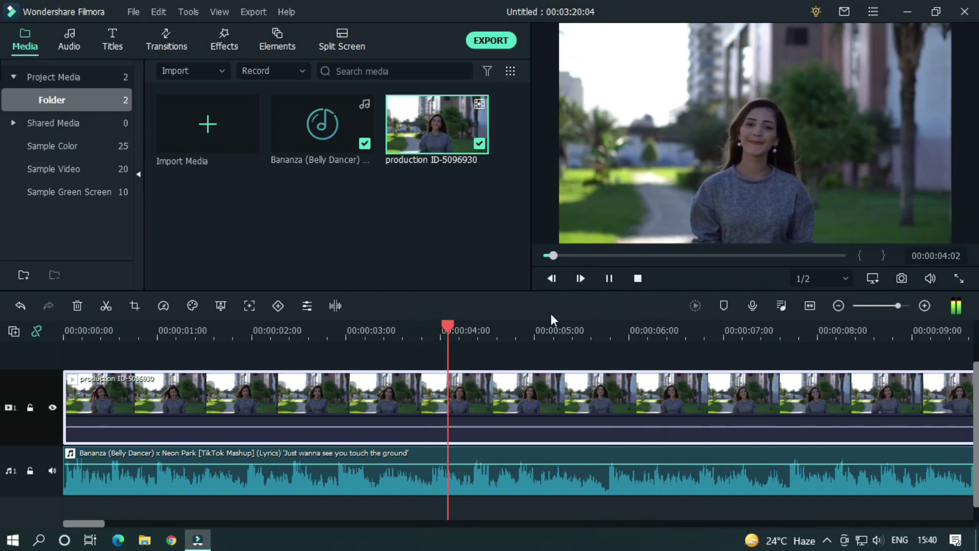
click(426, 331)
drag(428, 331, 431, 331)
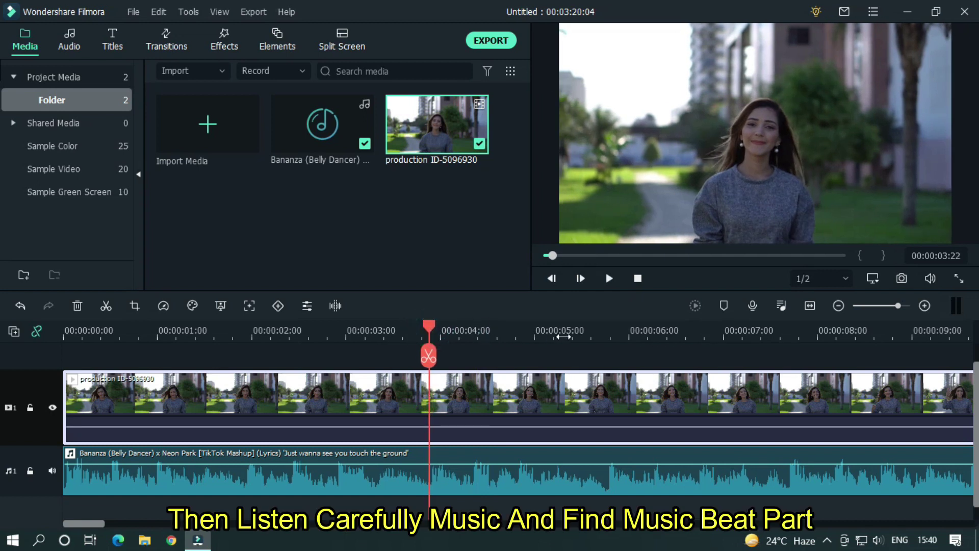
Step: Split the video clip at the first music beat, at 00:00:03:21
drag(541, 331, 708, 360)
click(609, 347)
scroll(610, 346, up, 1)
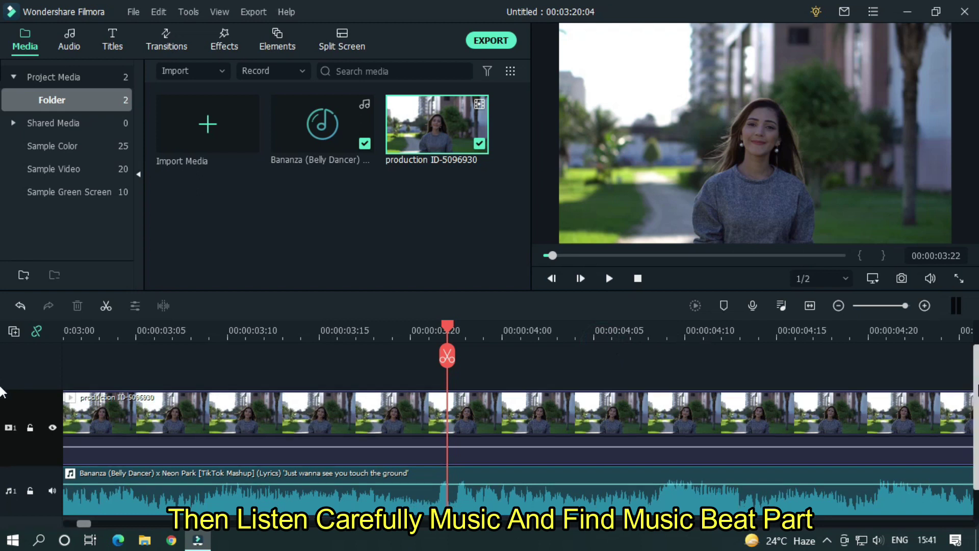
drag(977, 386, 976, 409)
drag(426, 328, 794, 330)
click(331, 332)
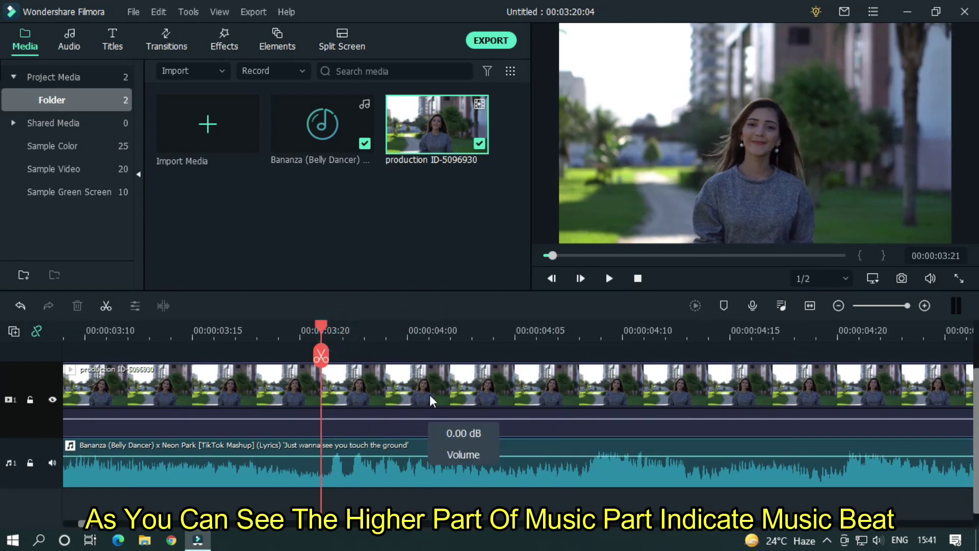
scroll(627, 333, down, 2)
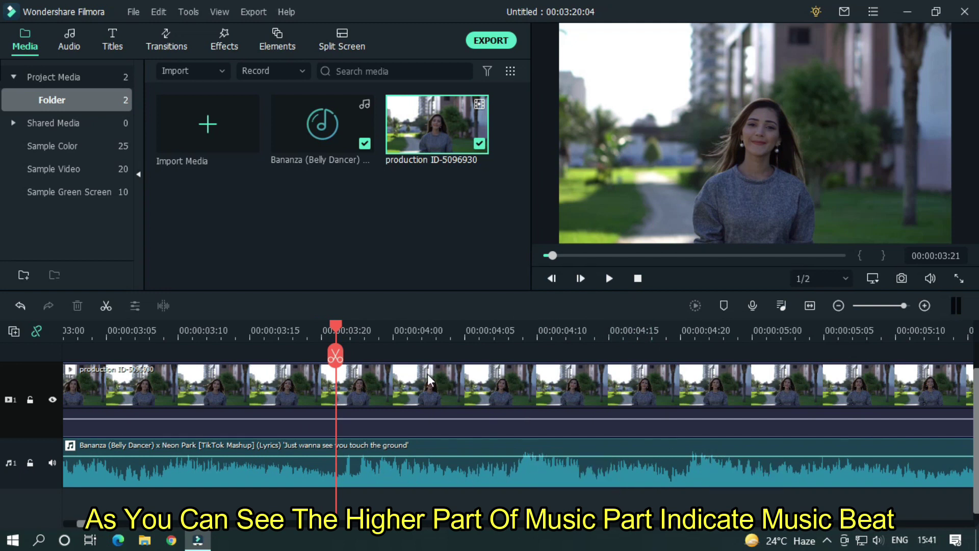
scroll(431, 334, up, 2)
click(436, 404)
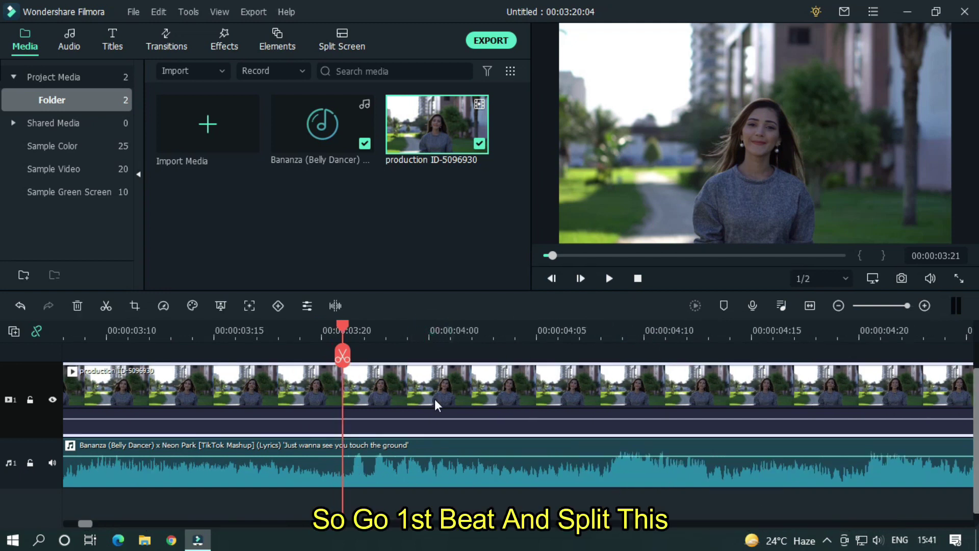
click(346, 361)
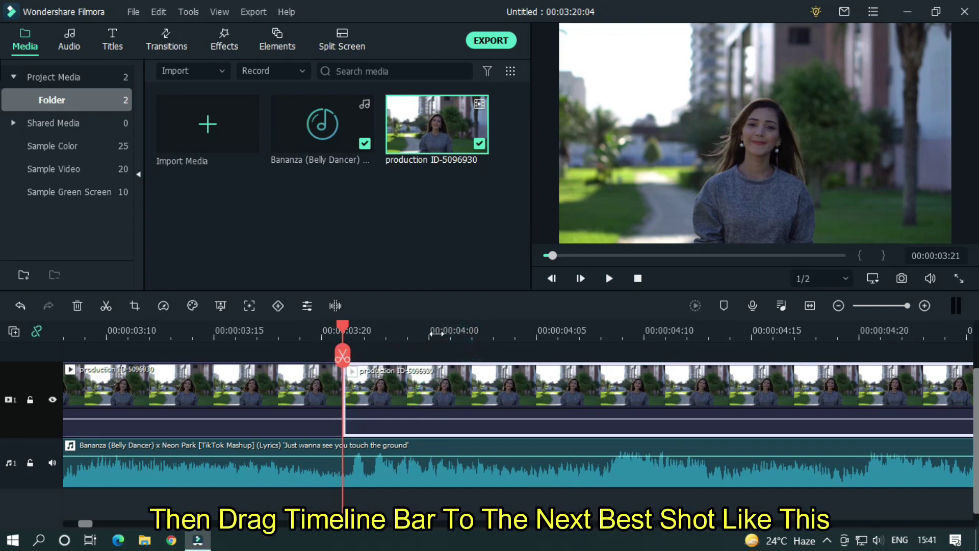
Step: Cut out the video section between 00:00:03:21 and 00:00:07:09 and move the remaining clip against the first one
scroll(357, 347, down, 3)
drag(321, 330, 556, 334)
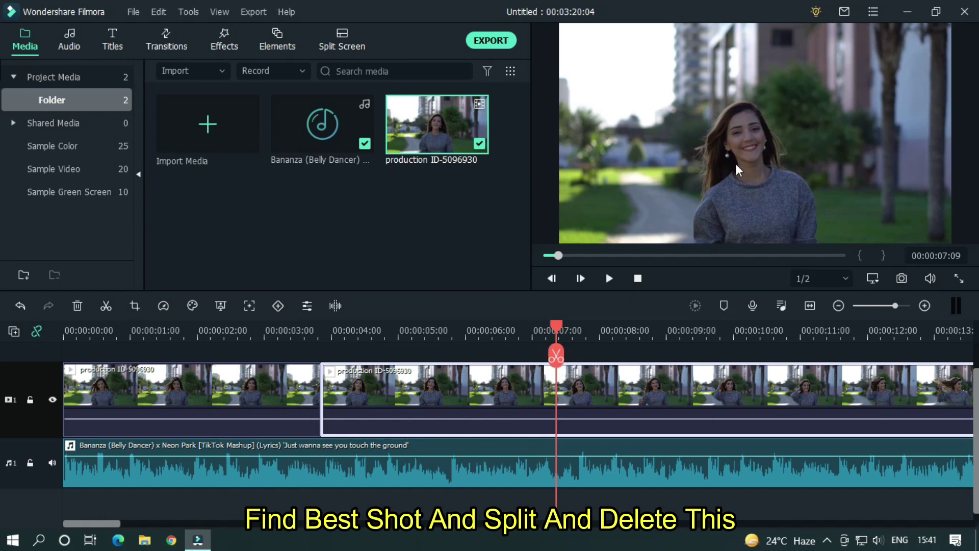
click(555, 354)
click(482, 403)
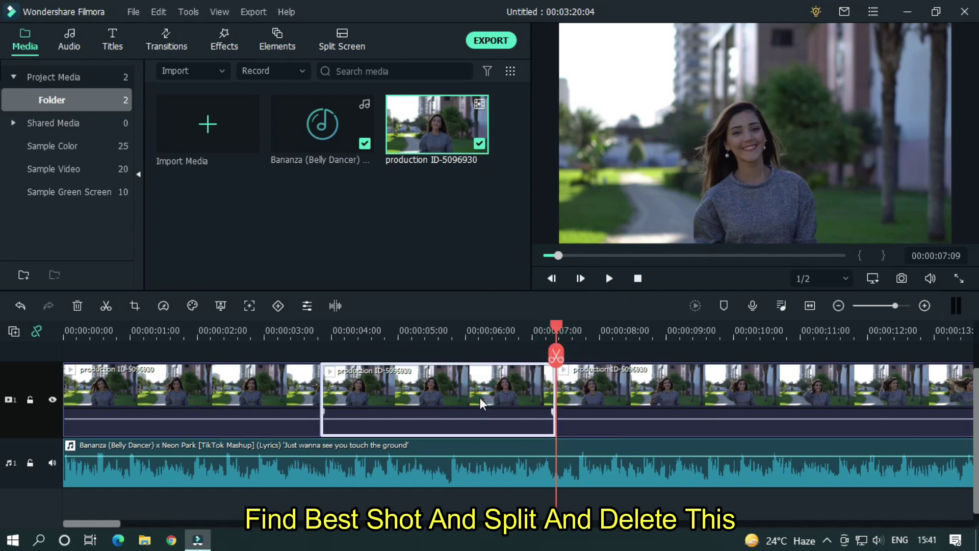
key(Delete)
drag(597, 393, 372, 397)
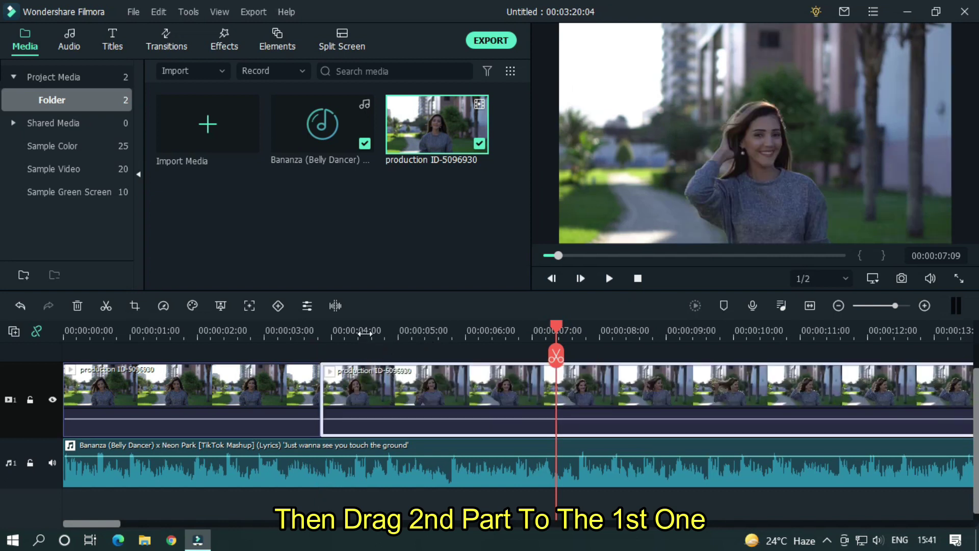
Step: Locate the second music beat and split the second video clip there, at 00:00:04:08
click(363, 334)
drag(431, 334, 870, 331)
drag(369, 330, 357, 335)
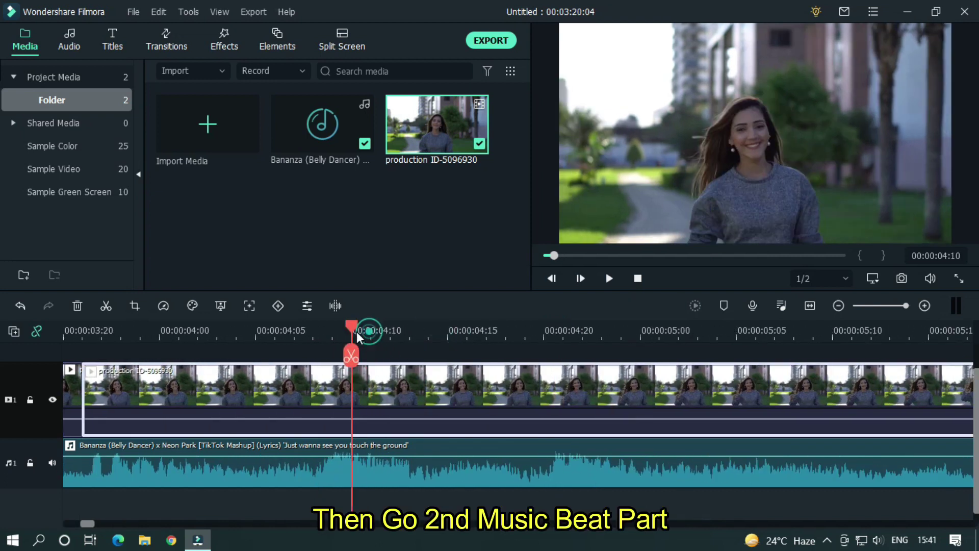
key(Left)
key(space)
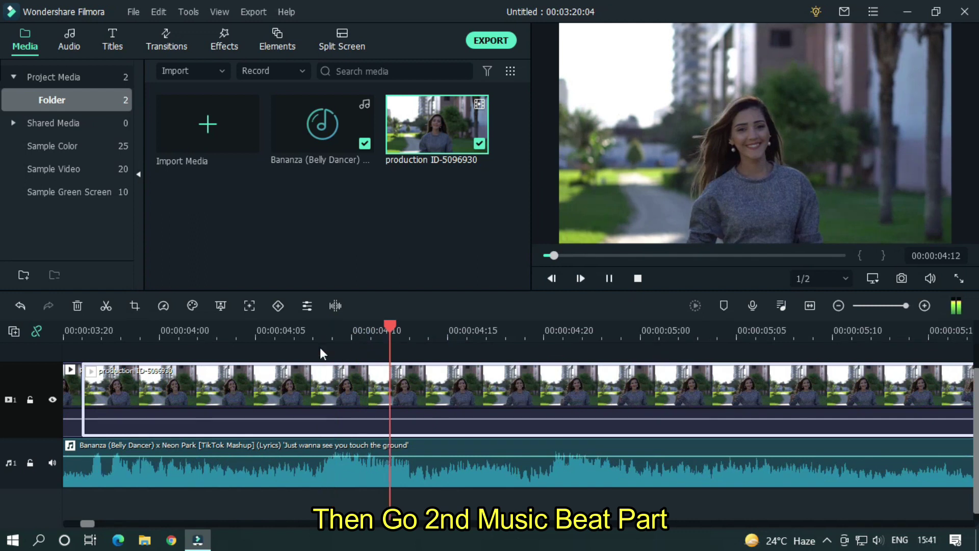
key(space)
click(315, 335)
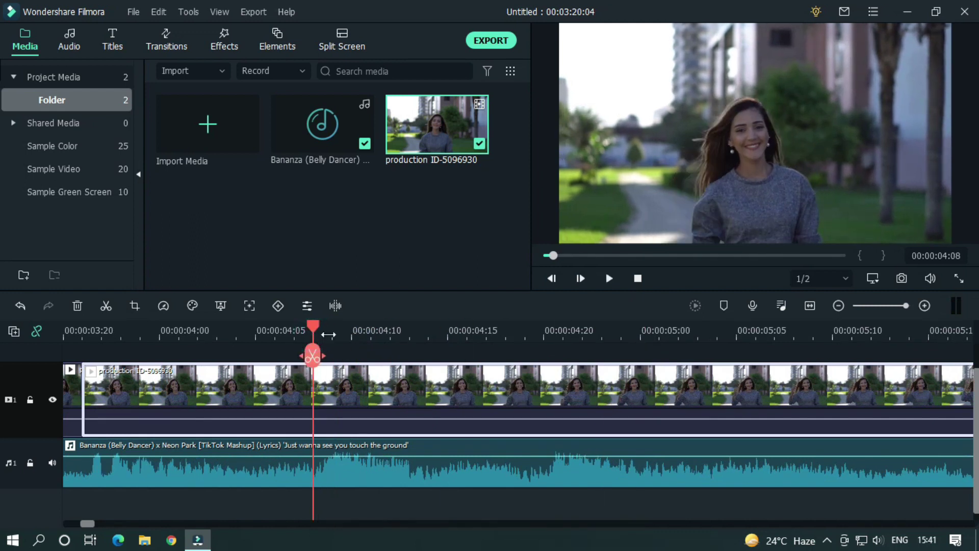
key(Right)
key(Right)
key(Left)
key(Left)
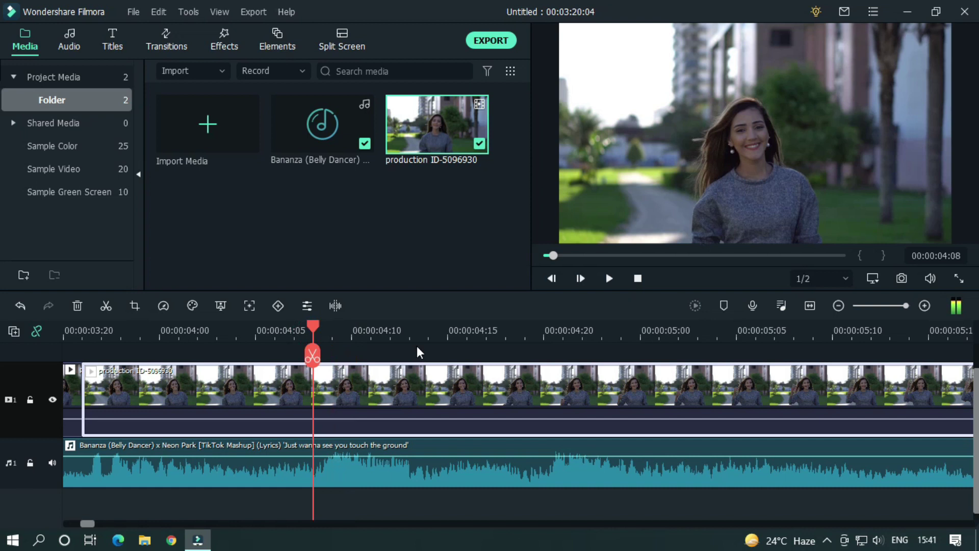
drag(491, 333, 609, 327)
click(313, 355)
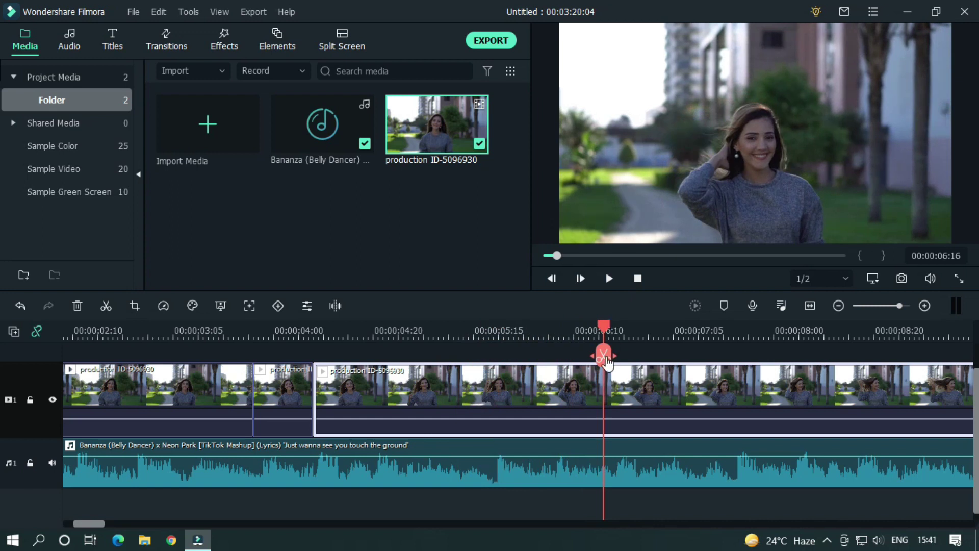
Step: Cut out the video section between 00:00:04:08 and 00:00:06:16 and move the remaining footage against the second clip
click(604, 356)
key(Delete)
drag(645, 390, 360, 392)
Step: Locate the third music beat and split the last video clip there, at 00:00:04:21
click(327, 329)
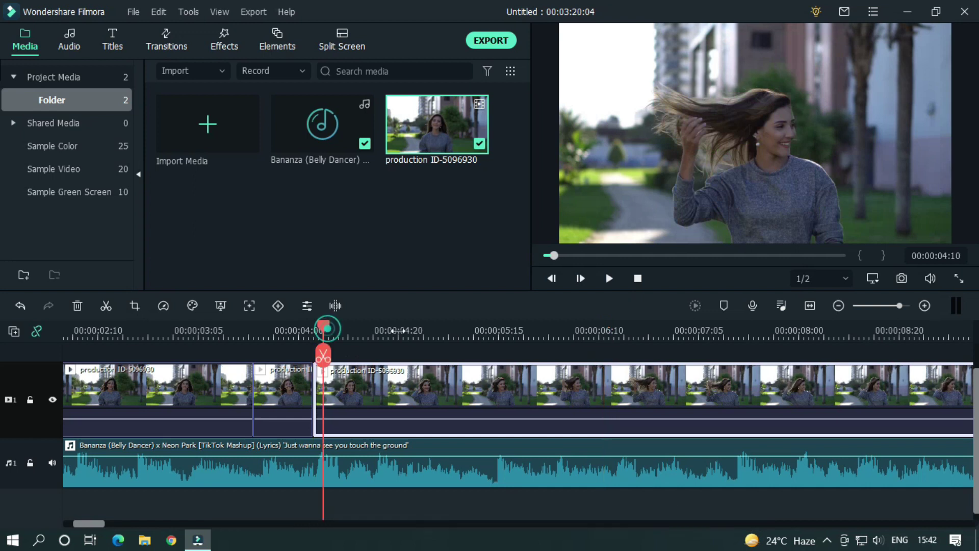
scroll(411, 328, up, 3)
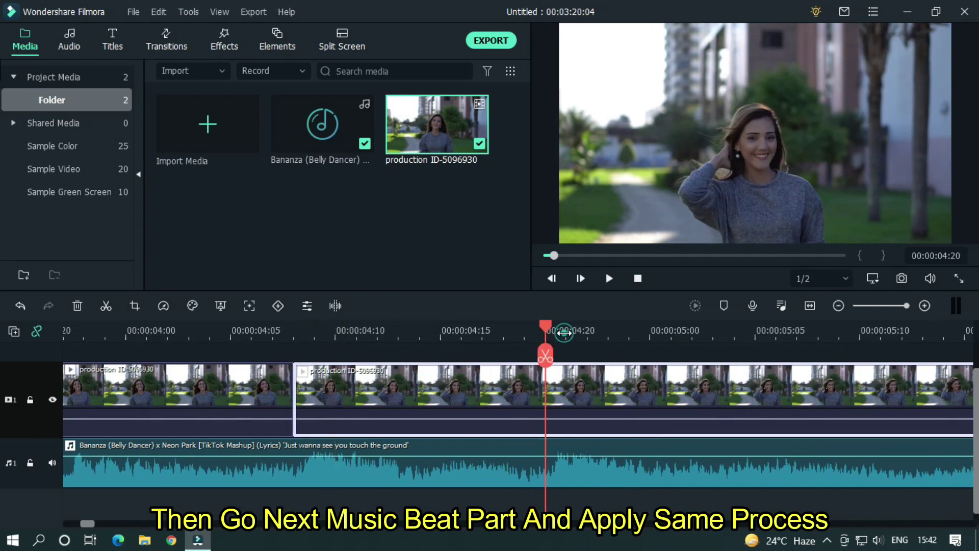
key(Right)
key(Right)
key(Left)
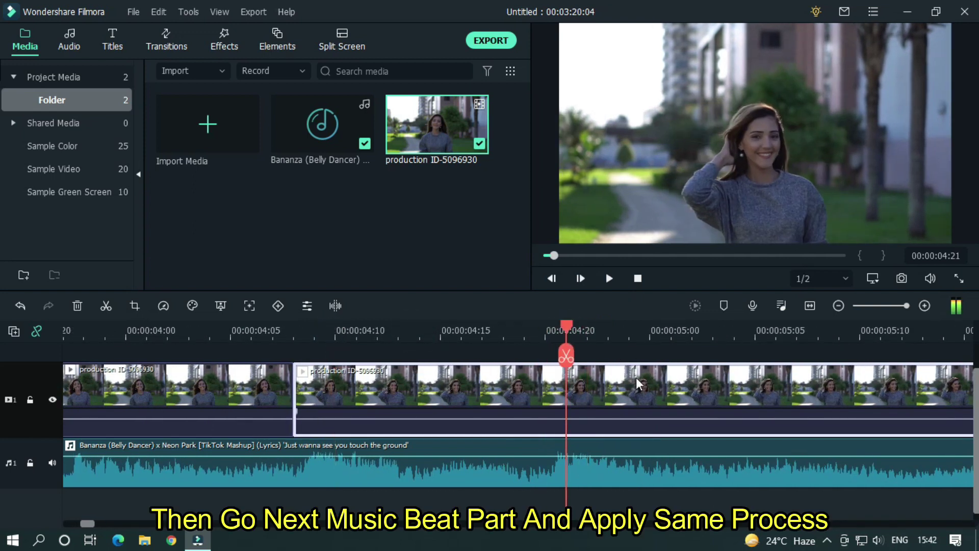
key(Left)
key(Right)
scroll(625, 334, down, 3)
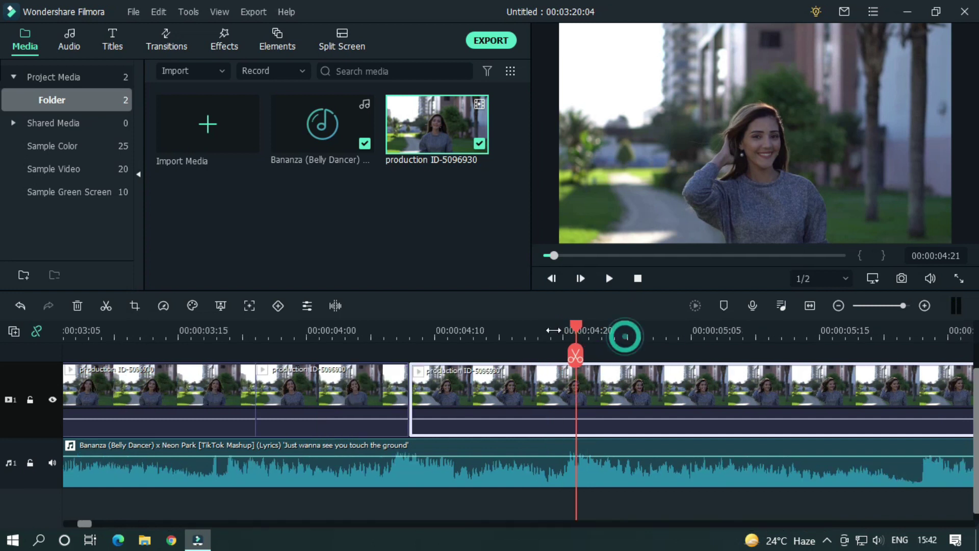
click(542, 362)
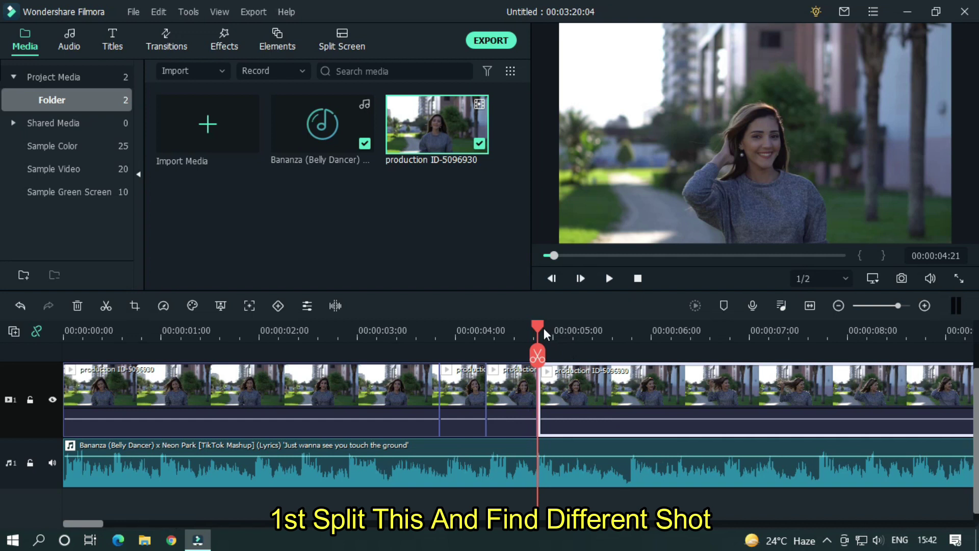
Step: Cut out the video section between 00:00:04:21 and 00:00:06:12 and move the remaining footage against the third clip
drag(543, 328, 703, 331)
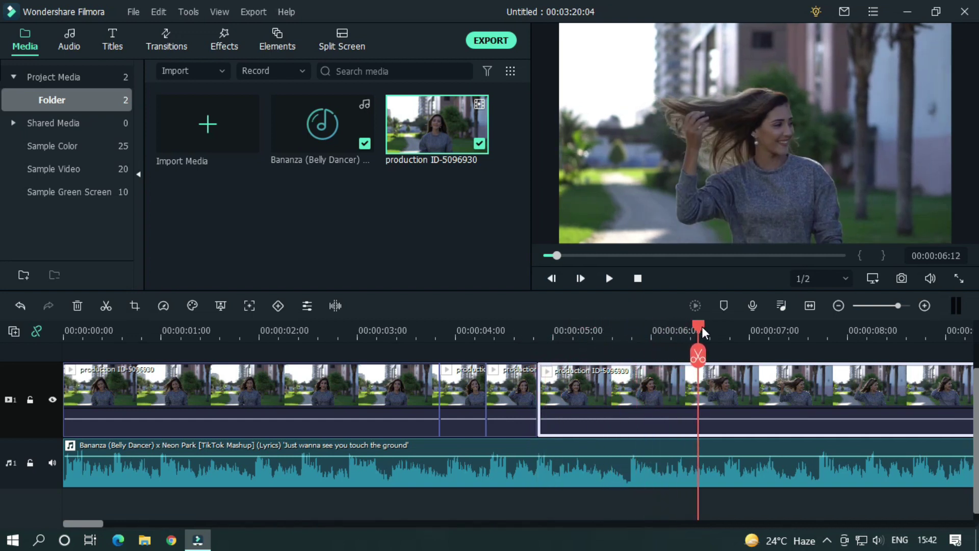
click(698, 356)
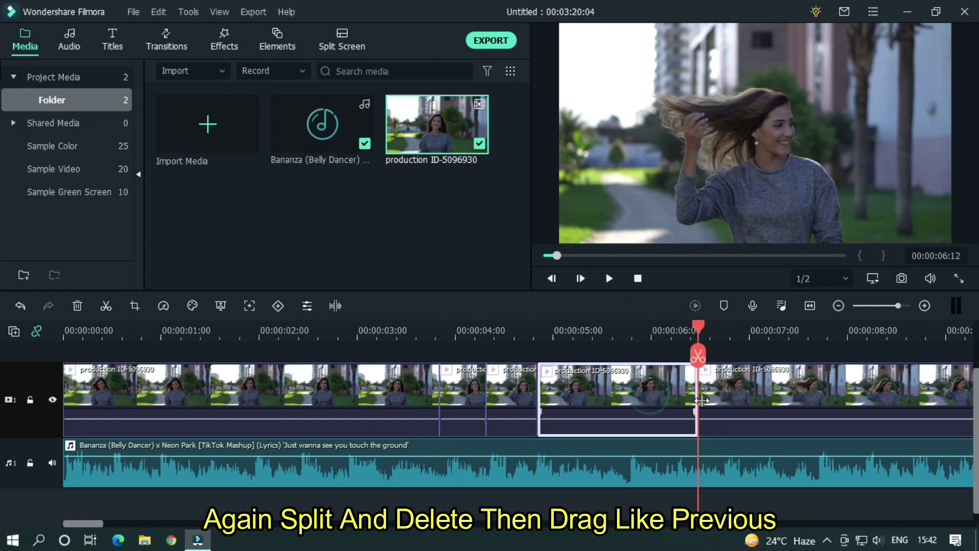
key(Delete)
drag(722, 396, 566, 391)
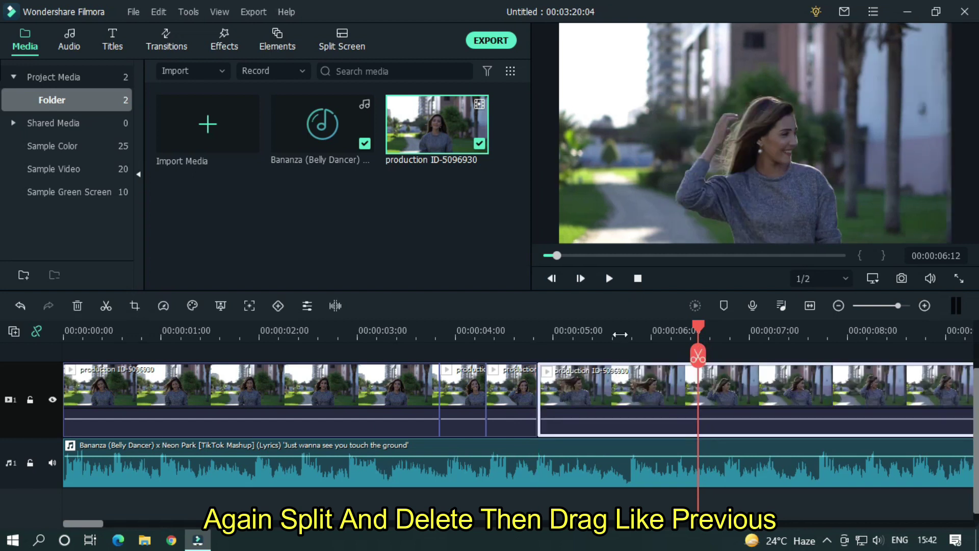
Step: Play the timeline from 00:00:02:23 to preview the cuts against the music
scroll(620, 334, down, 3)
click(211, 332)
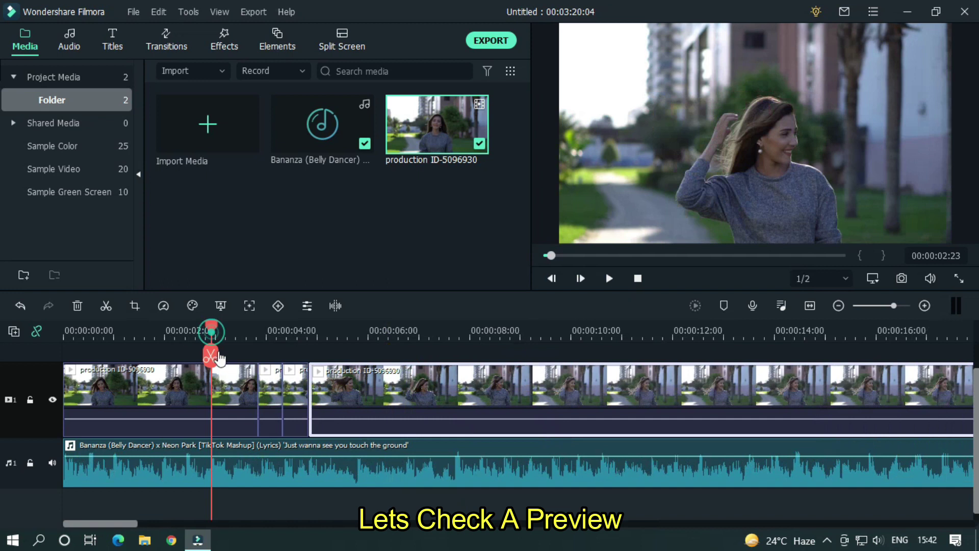
click(311, 506)
key(space)
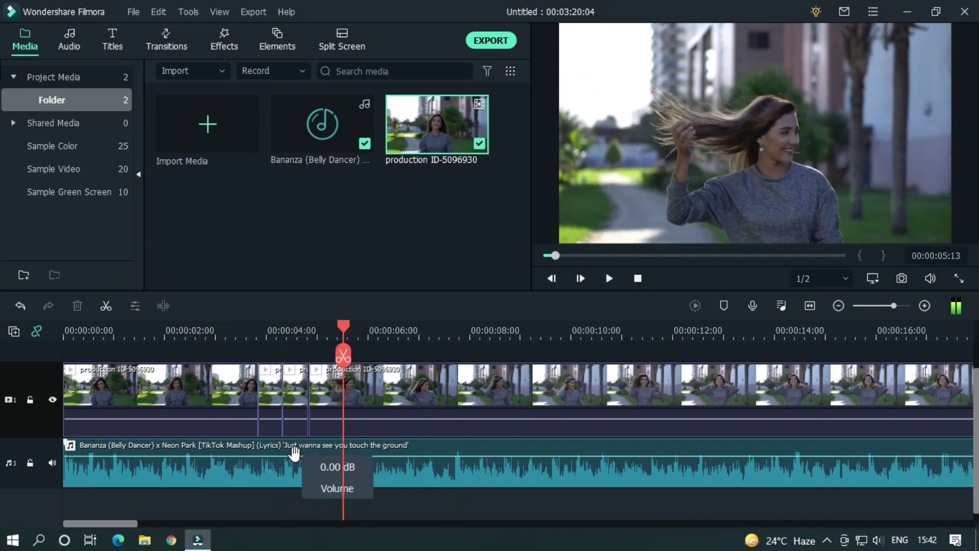
key(space)
Step: Locate the fourth music beat and split the last video clip there, at 00:00:05:19
scroll(389, 332, up, 5)
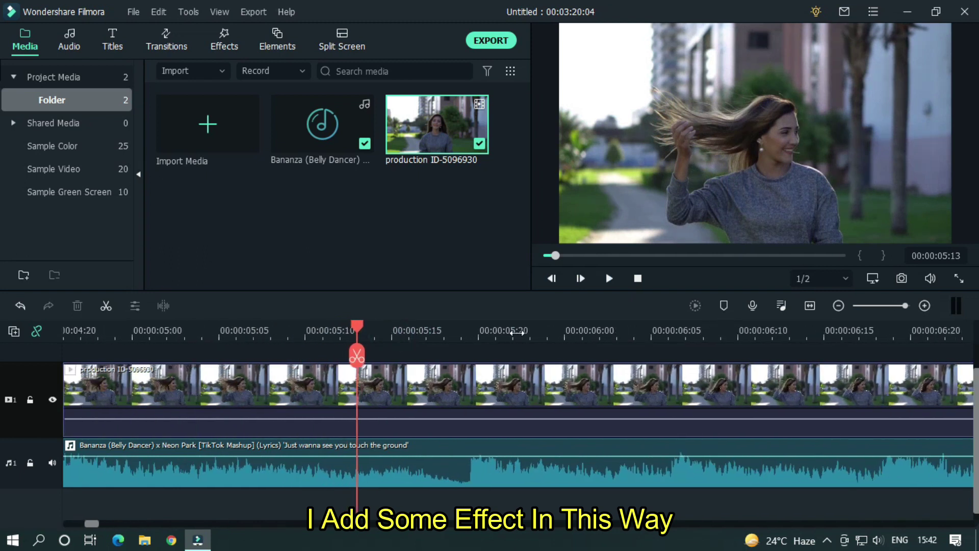
click(477, 331)
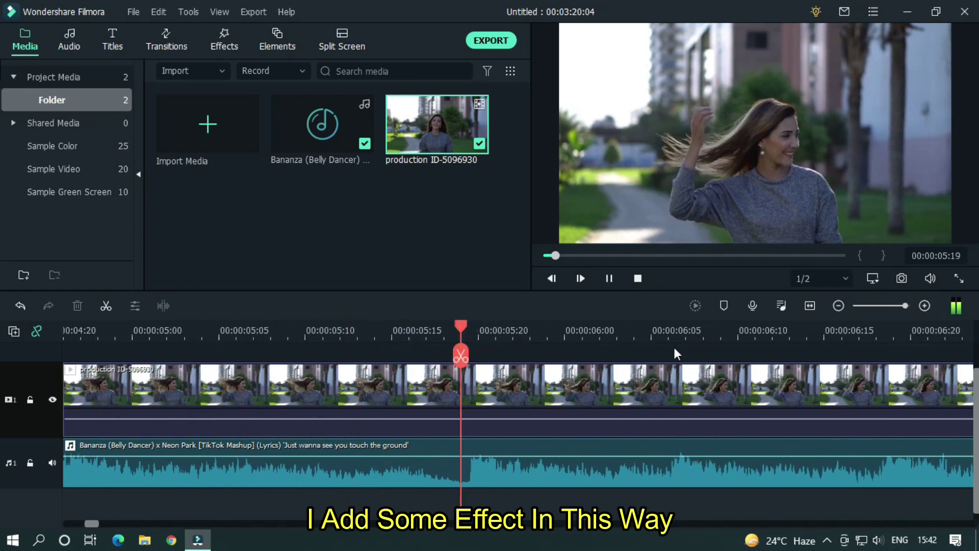
scroll(631, 329, down, 2)
key(Left)
drag(631, 329, 557, 328)
click(710, 372)
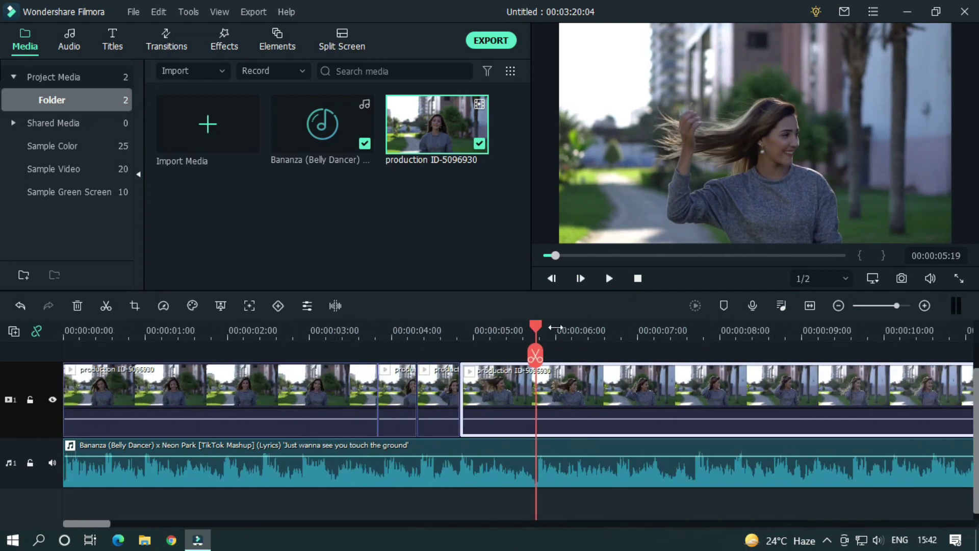
click(536, 356)
Step: Cut out the video section between 00:00:05:19 and 00:00:08:07 and move the remaining footage against the fourth clip
click(619, 328)
drag(623, 328, 743, 327)
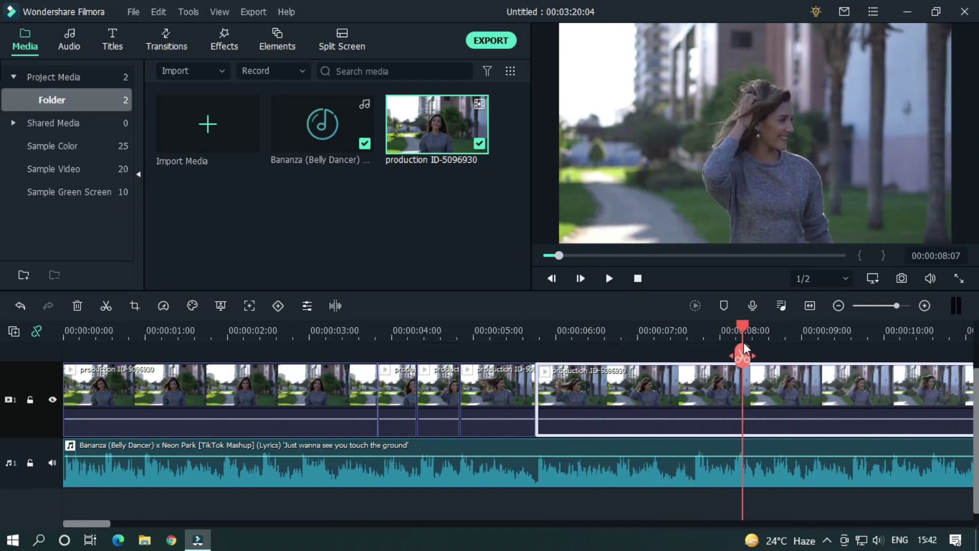
click(743, 355)
Step: Locate the fifth music beat and split the last video clip there, at 00:00:06:06
drag(577, 331, 742, 335)
click(579, 356)
scroll(580, 356, down, 2)
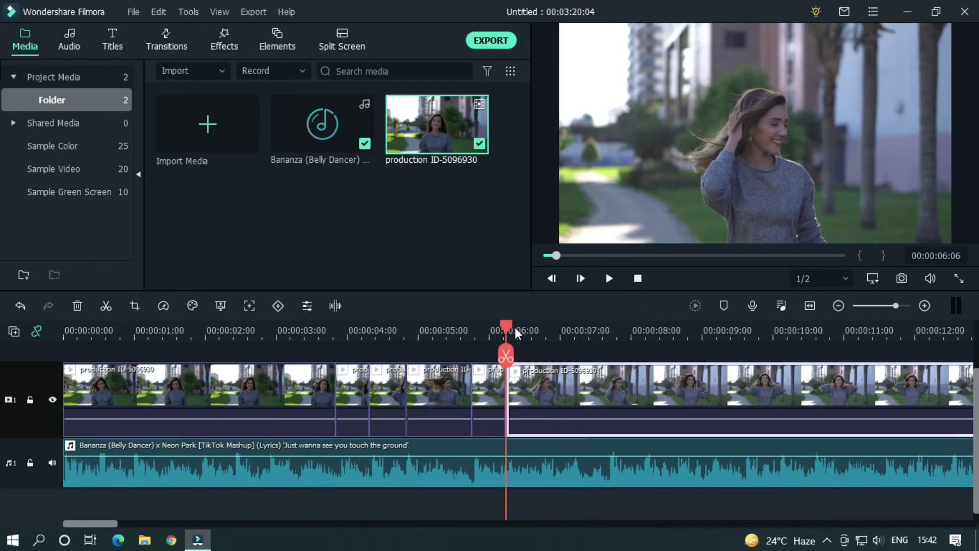
Step: Cut out a video section after 00:00:06:06, close the gap, and split the last clip at the sixth music beat
drag(514, 332, 549, 328)
click(639, 356)
key(ctrl+z)
drag(564, 334, 378, 326)
click(528, 334)
click(672, 340)
click(542, 333)
click(536, 355)
Step: Cut out the video section from the sixth beat to 00:00:10:13 and move the remaining footage against the sixth clip
drag(374, 325, 541, 325)
click(539, 356)
drag(567, 390, 401, 395)
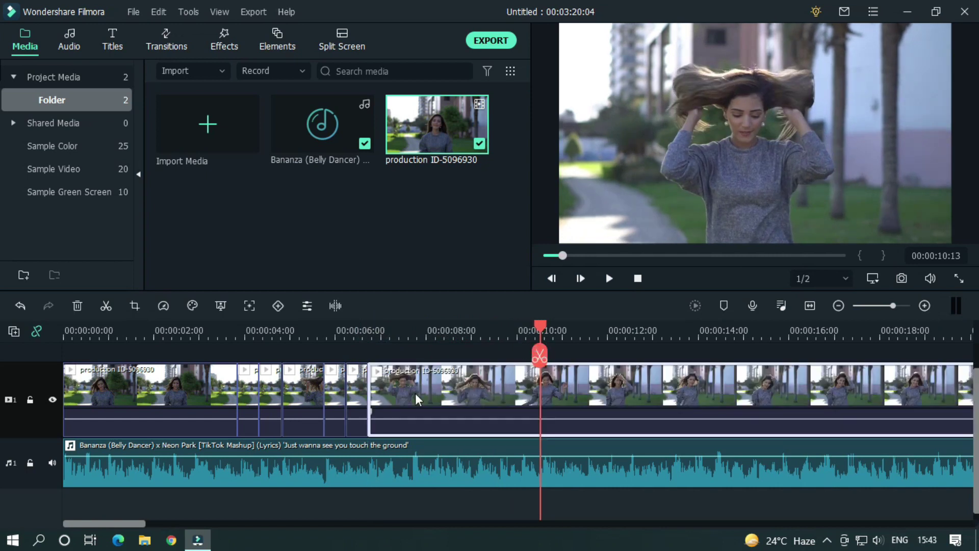
Step: Place the White sample color on a new track above the video, starting three frames before the first cut
click(223, 332)
scroll(357, 398, up, 1)
click(477, 363)
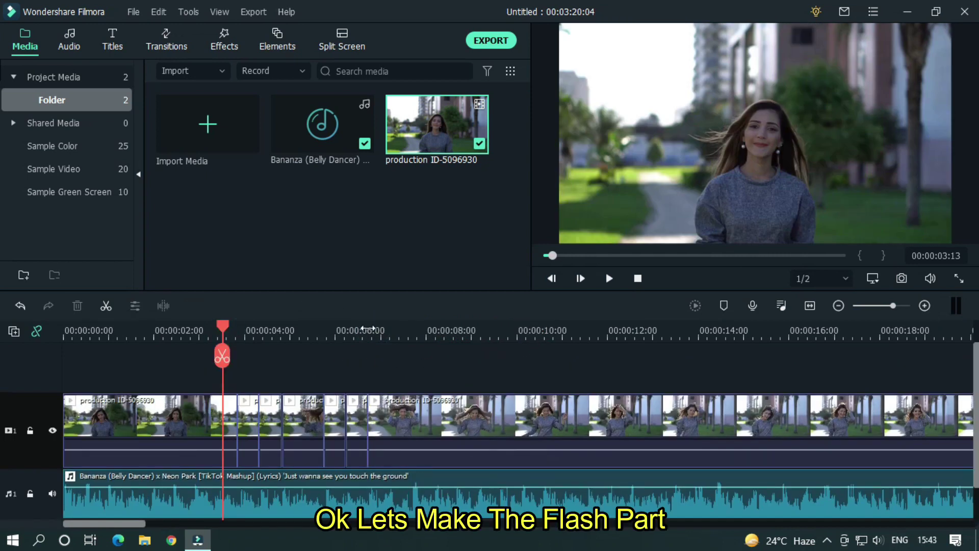
scroll(444, 329, up, 3)
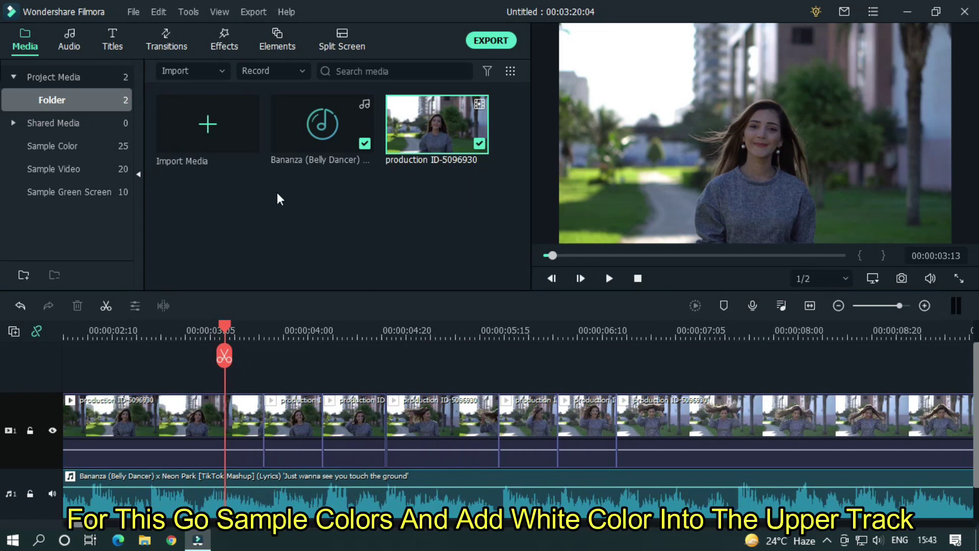
click(86, 153)
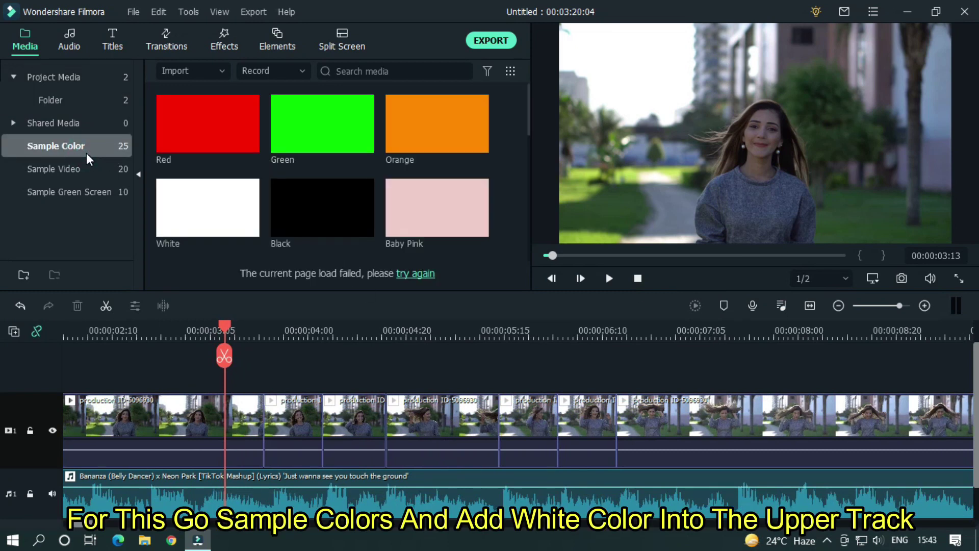
drag(188, 215, 266, 372)
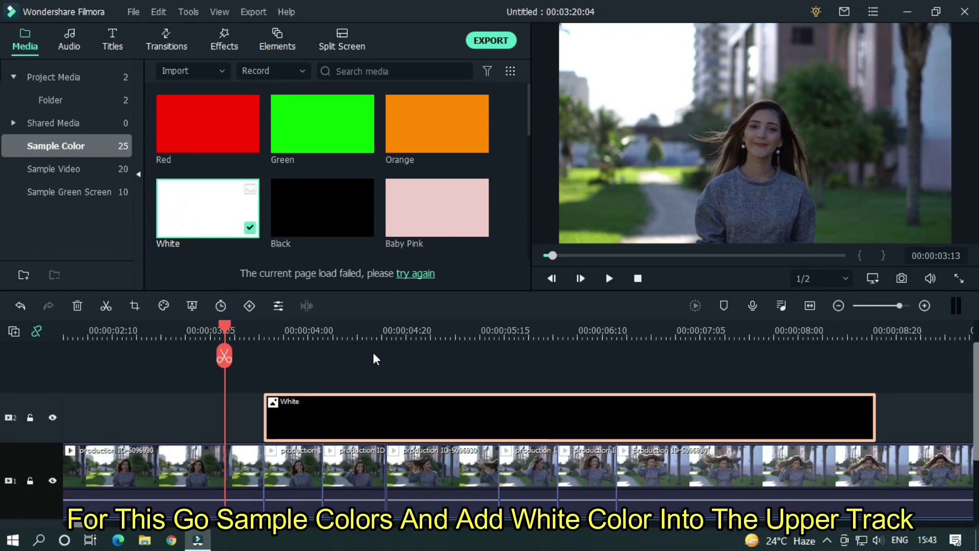
drag(491, 411, 427, 411)
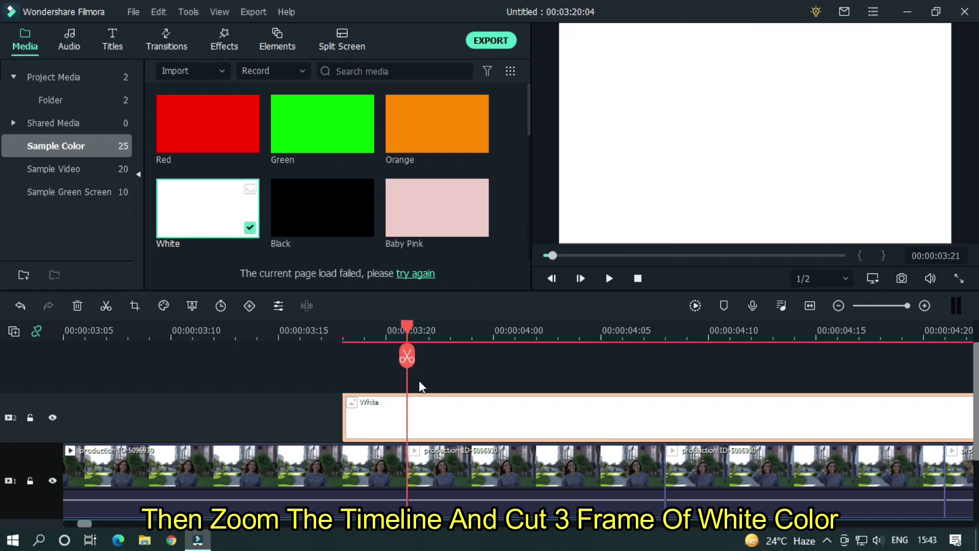
Step: Split the White clip at 00:00:03:20 and delete the part before it
drag(401, 355, 386, 356)
click(386, 356)
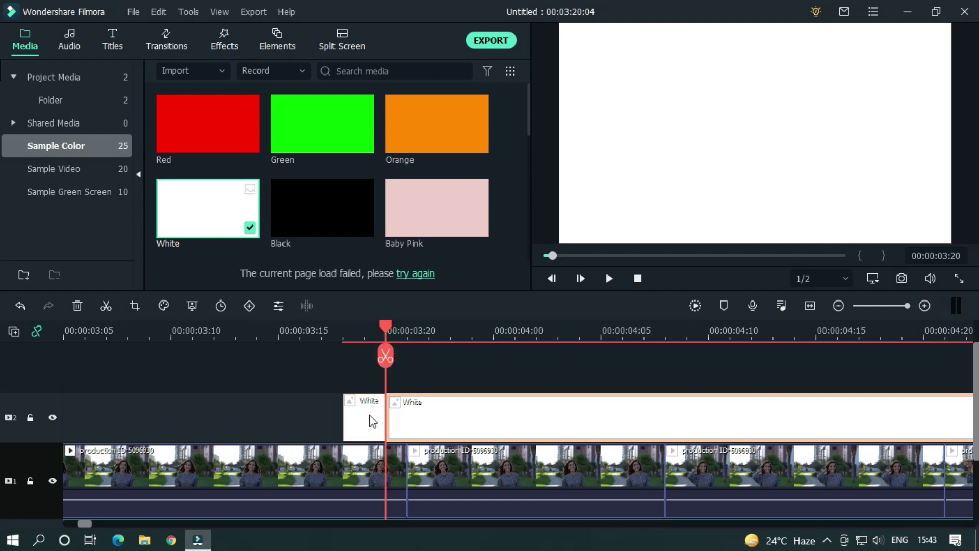
click(373, 421)
key(Delete)
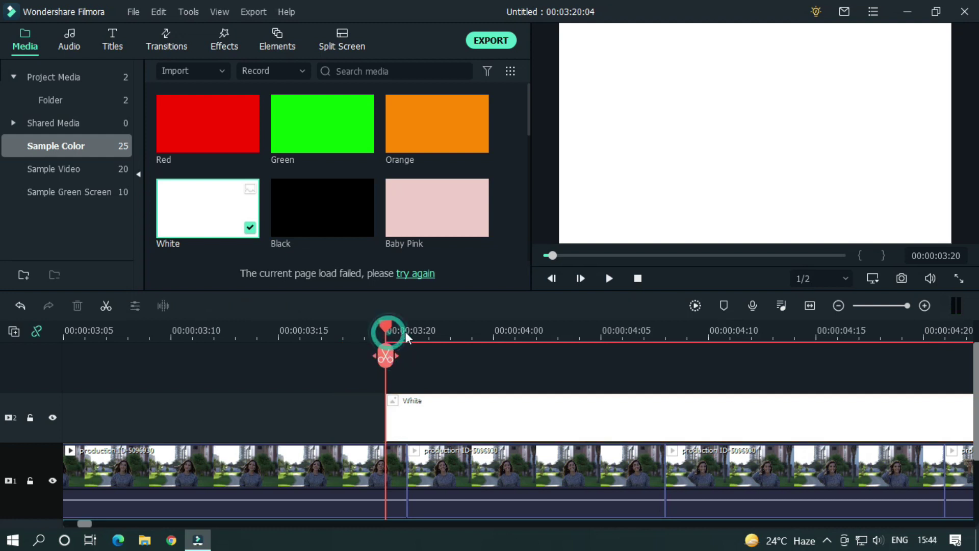
Step: Split the White clip at 00:00:03:22 and delete the extra part after it
drag(406, 337, 439, 336)
click(462, 407)
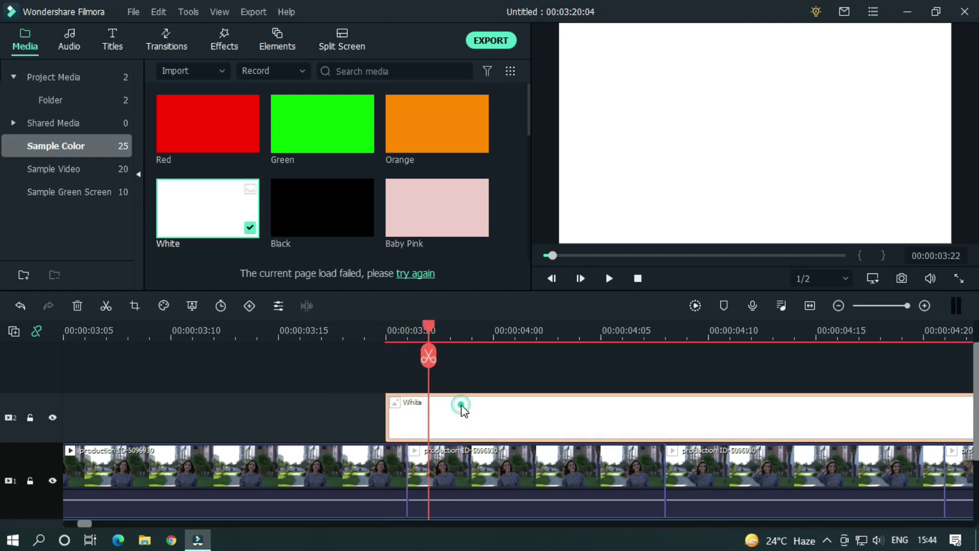
click(428, 356)
key(Right)
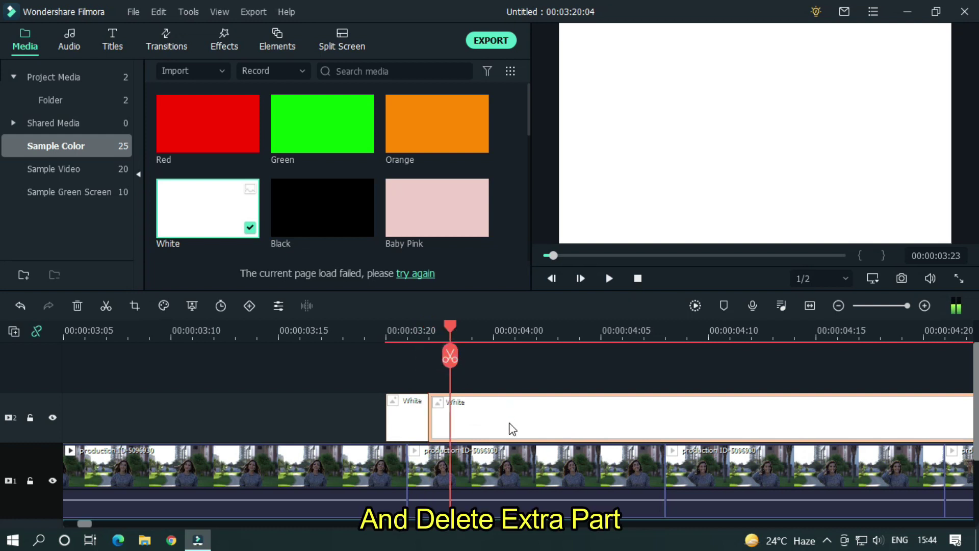
key(Delete)
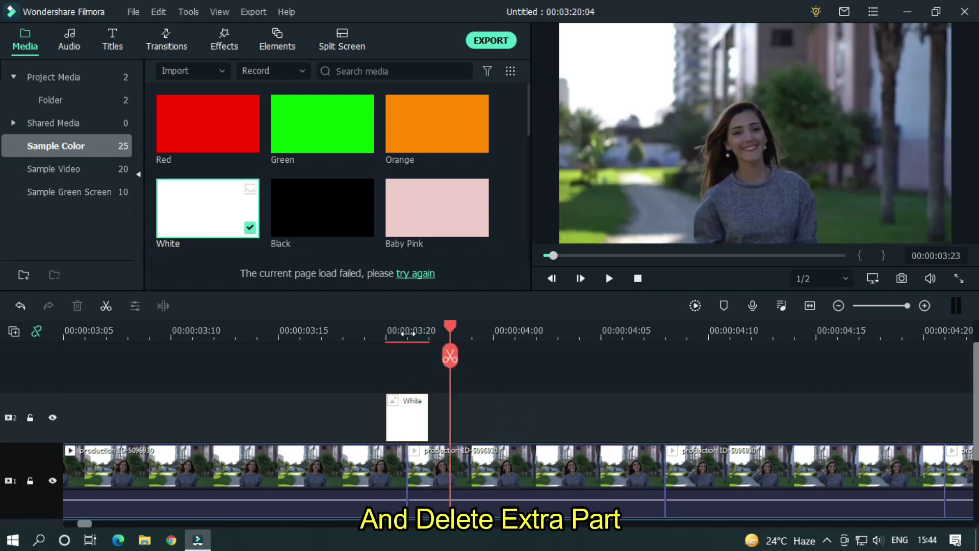
Step: Set the short White clip's compositing blending mode to Overlay
click(408, 333)
double_click(418, 408)
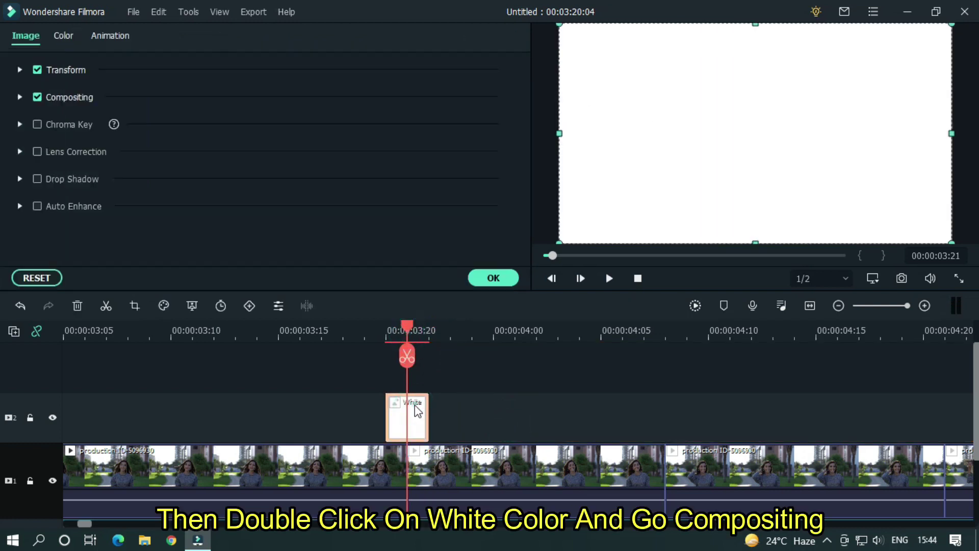
click(20, 97)
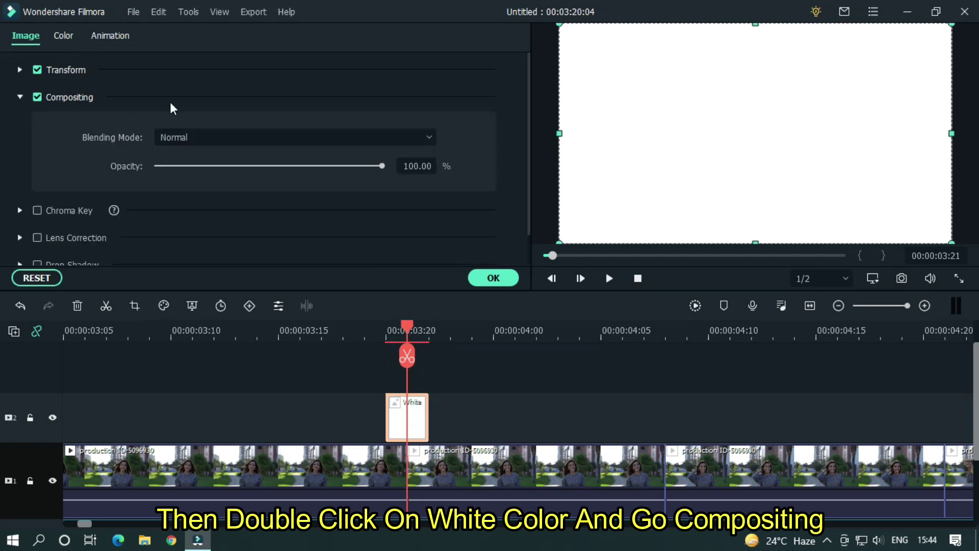
click(200, 137)
scroll(209, 255, down, 3)
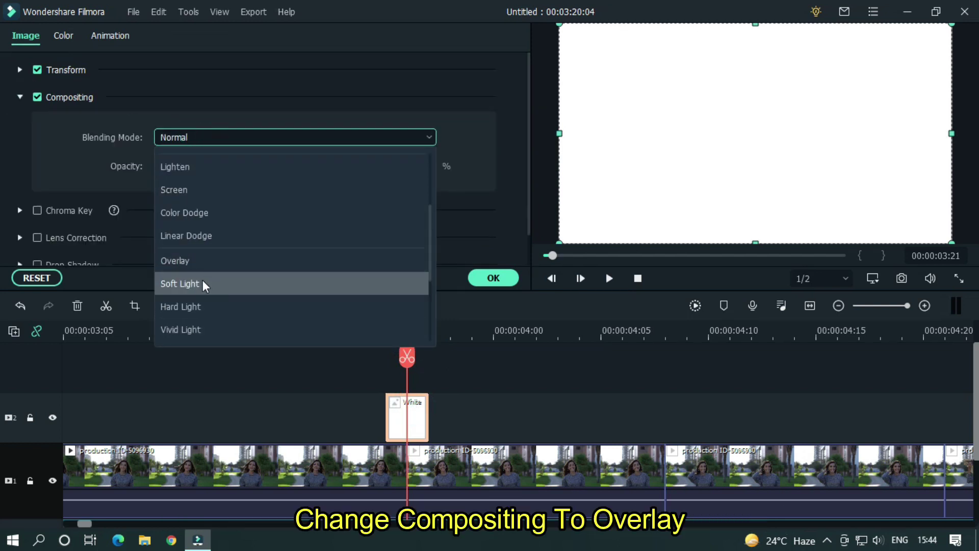
click(175, 261)
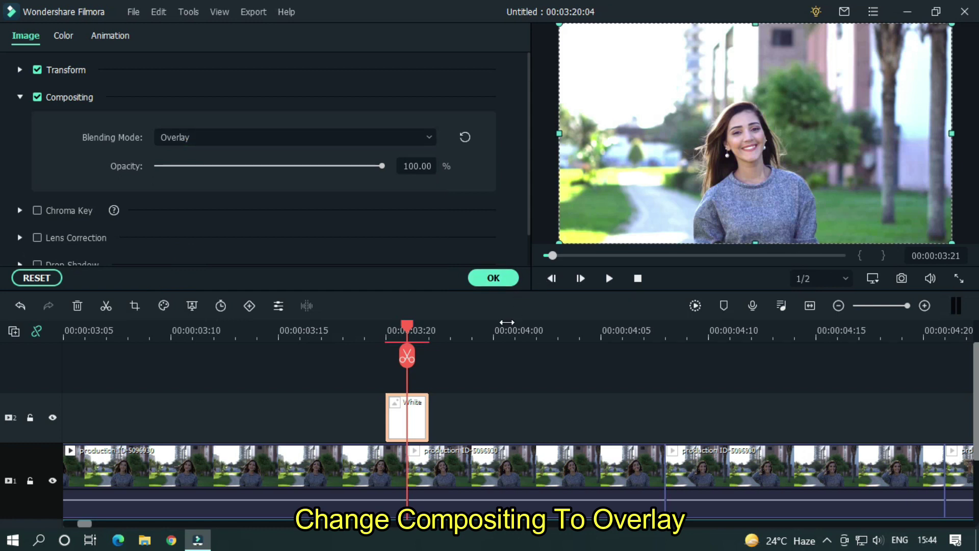
Step: Copy the White flash clip and paste it on the upper track at 00:00:04:07, over the second cut
drag(507, 321, 470, 324)
click(417, 421)
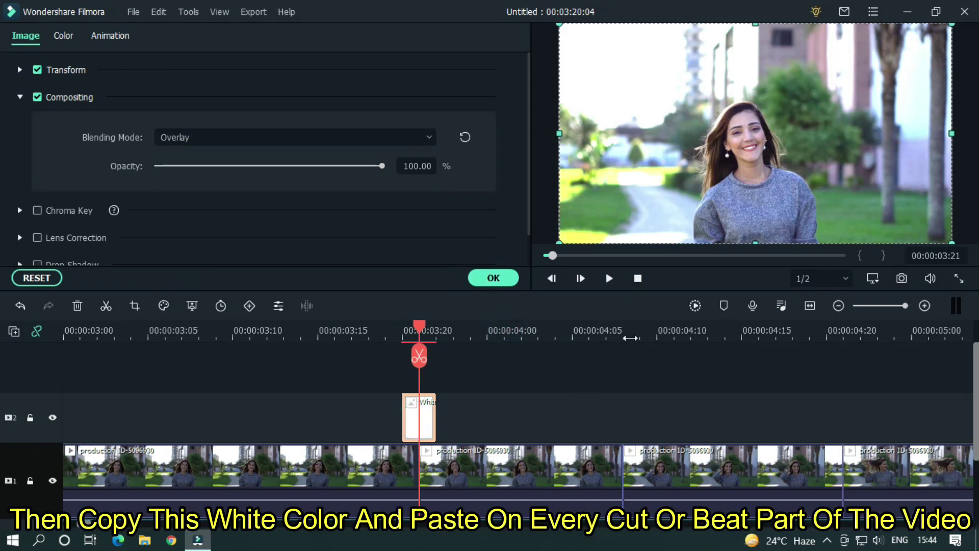
drag(627, 329, 615, 333)
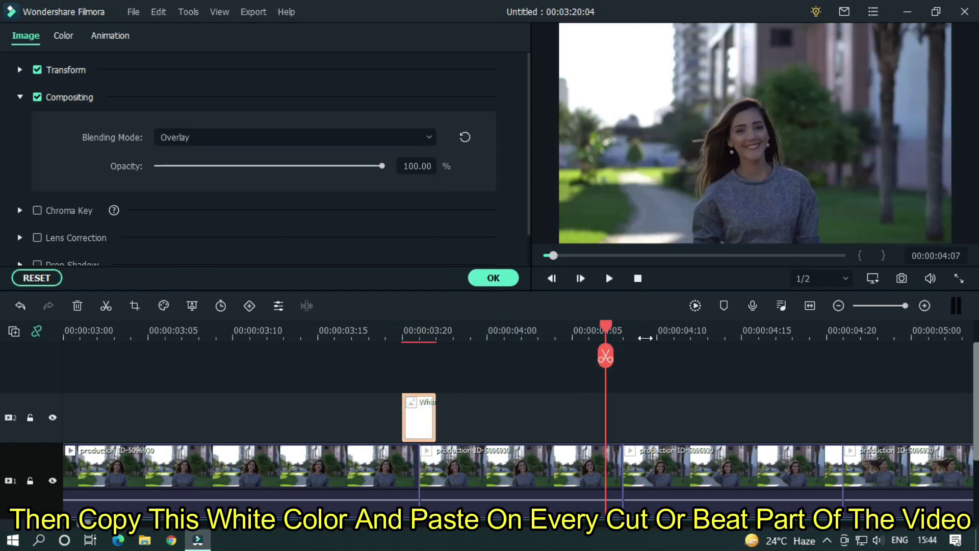
key(ctrl+v)
key(ctrl+z)
click(2, 431)
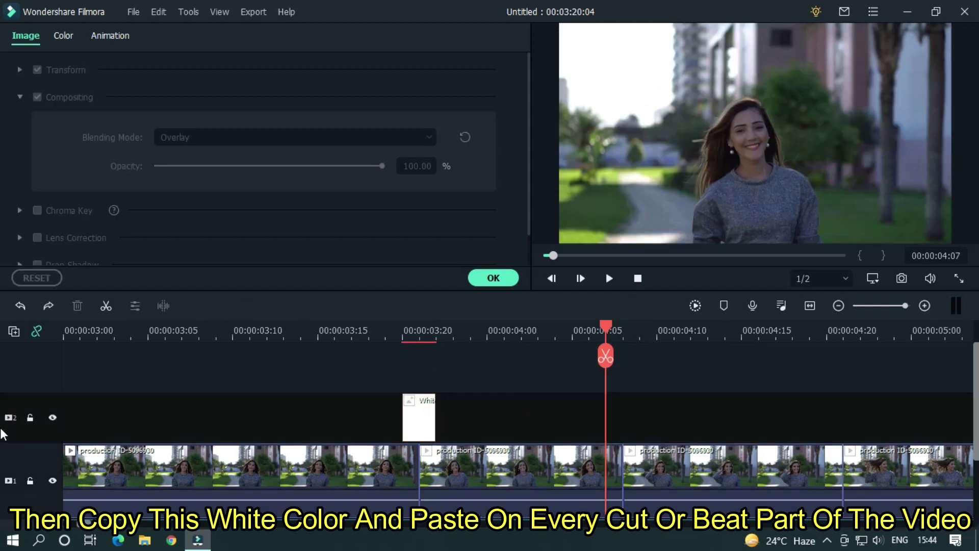
key(ctrl+v)
Step: Paste the White flash clip over the third and fourth cuts, at 00:00:04:20 and 00:00:05:18
drag(86, 524, 89, 523)
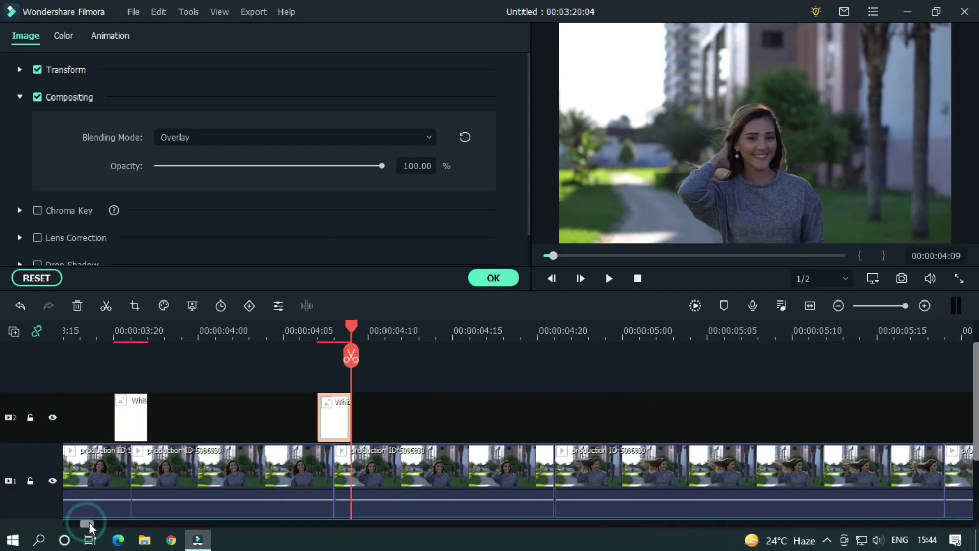
click(539, 330)
key(ctrl+v)
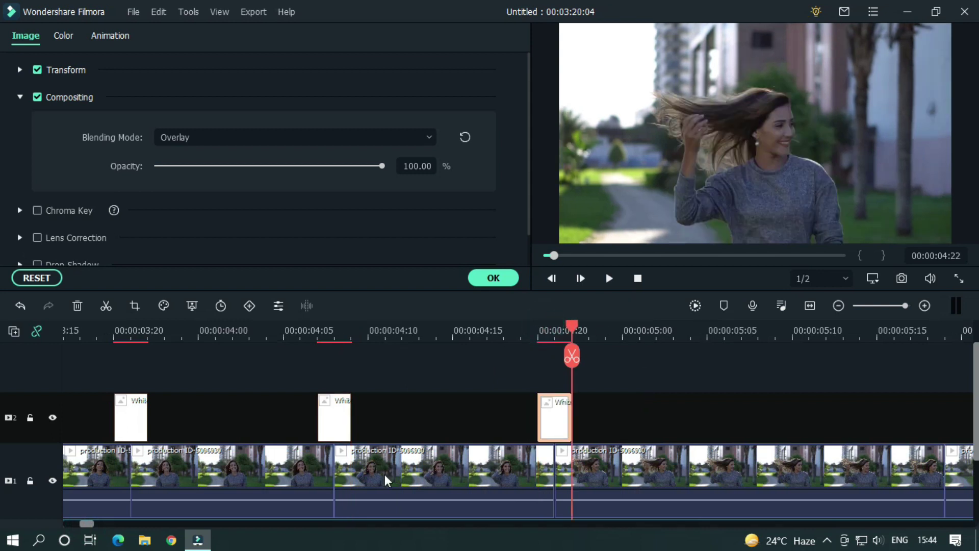
drag(87, 524, 93, 525)
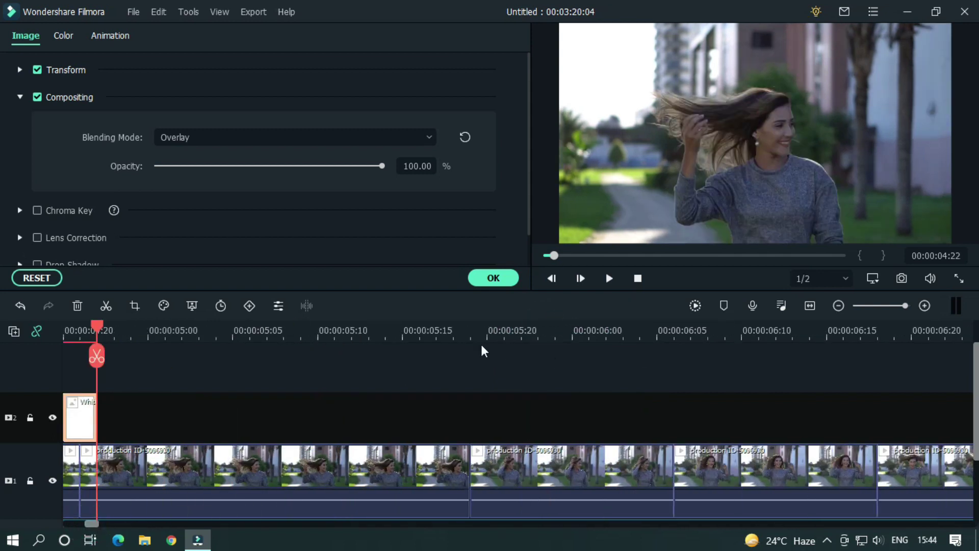
click(454, 330)
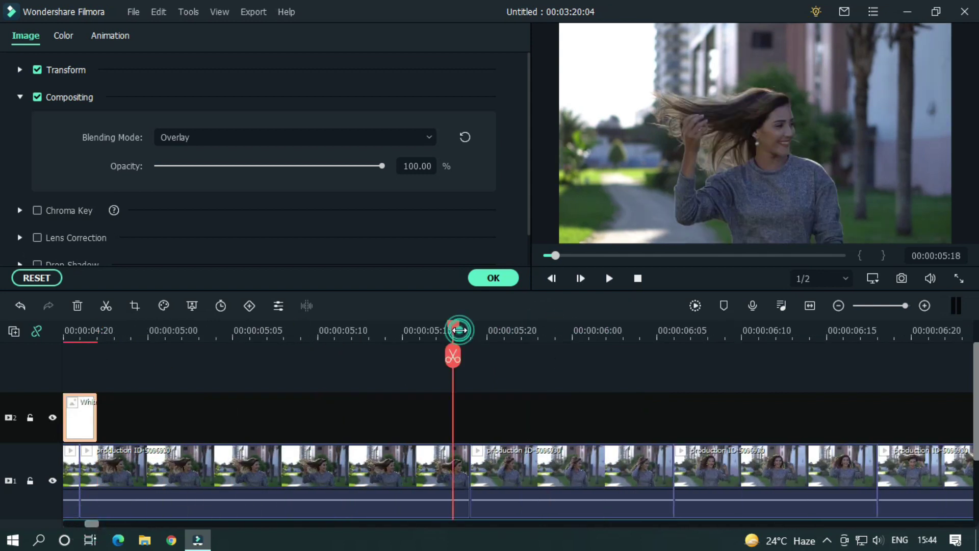
key(ctrl+v)
Step: Paste the White flash clip centred over the fifth cut at 00:00:06:06 and over the sixth cut, starting at 00:00:06:17
click(641, 329)
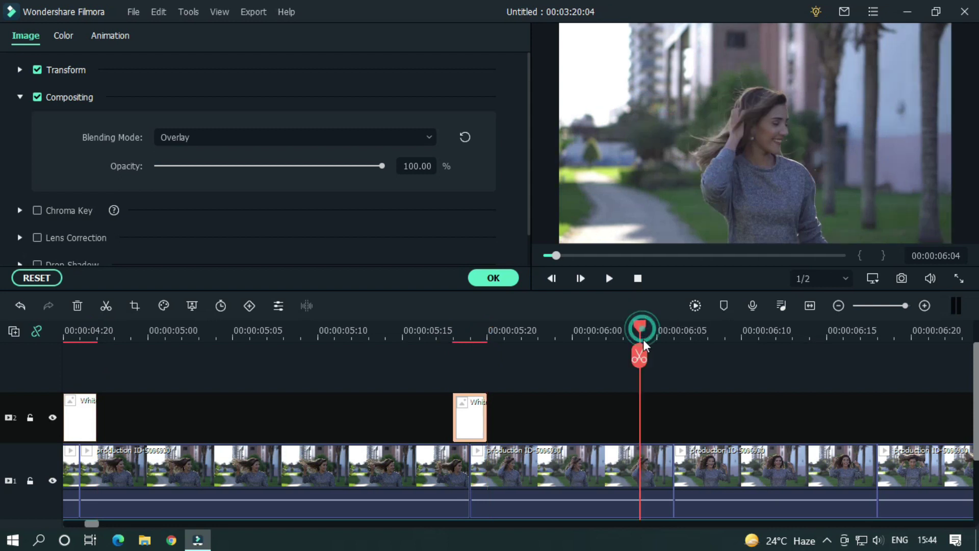
key(ctrl+v)
drag(666, 408, 683, 411)
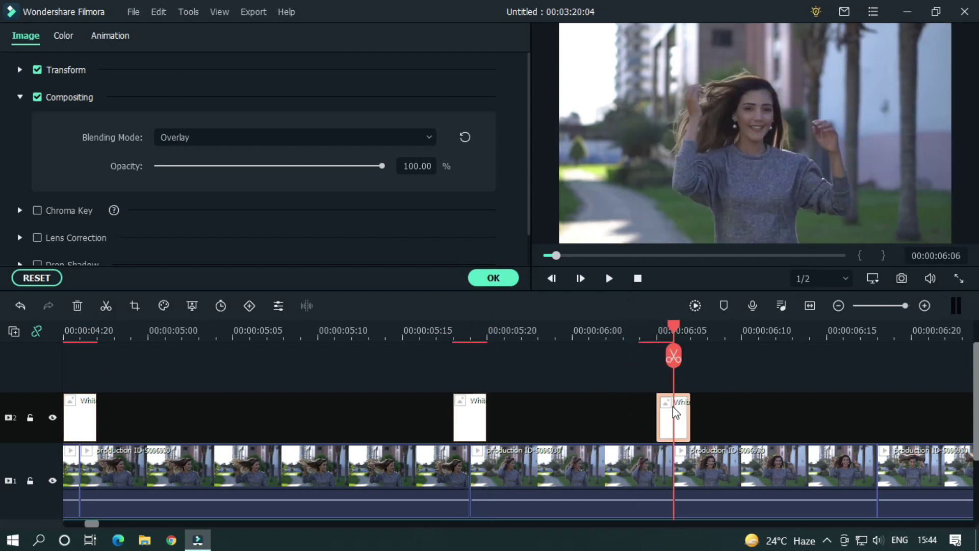
drag(91, 524, 93, 524)
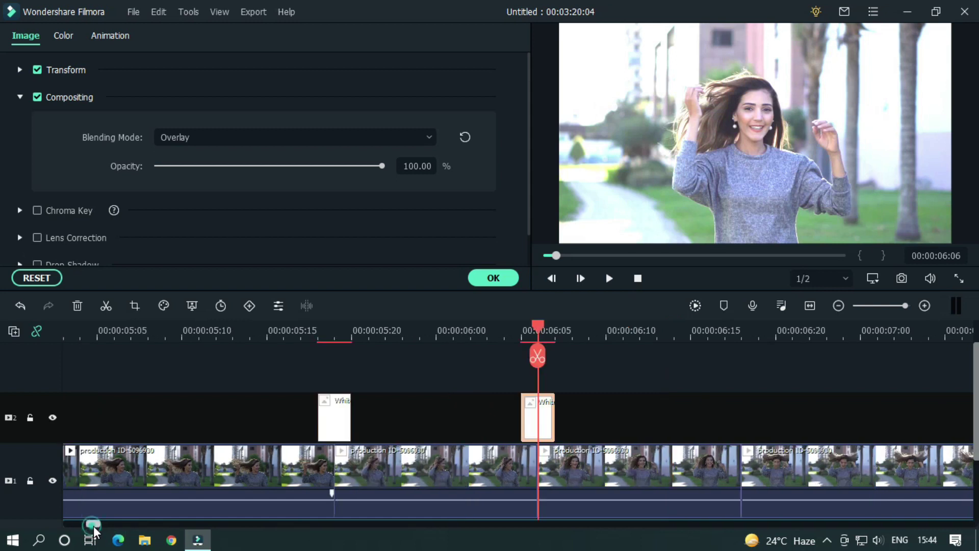
click(725, 330)
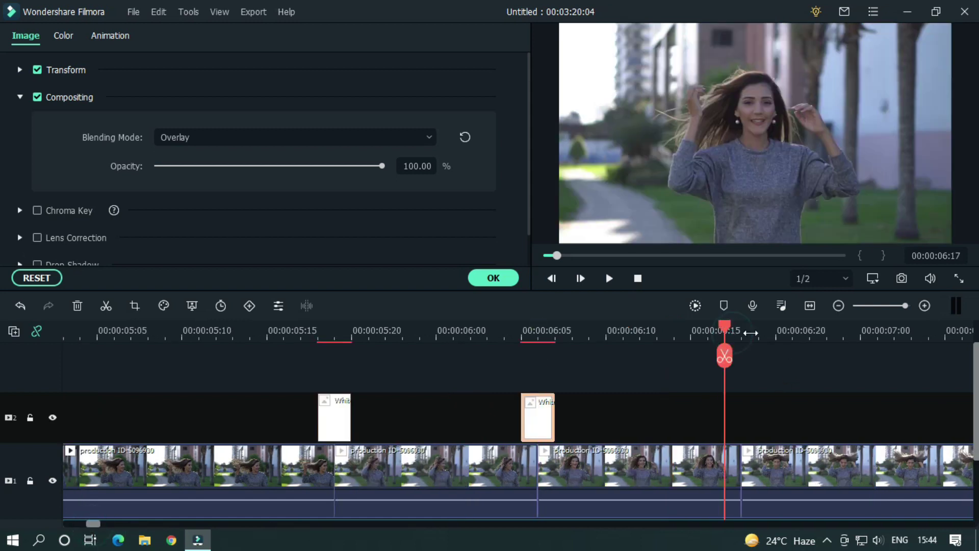
key(ctrl+v)
Step: Render the timeline preview with the White flash clips for smooth playback
drag(842, 335, 653, 320)
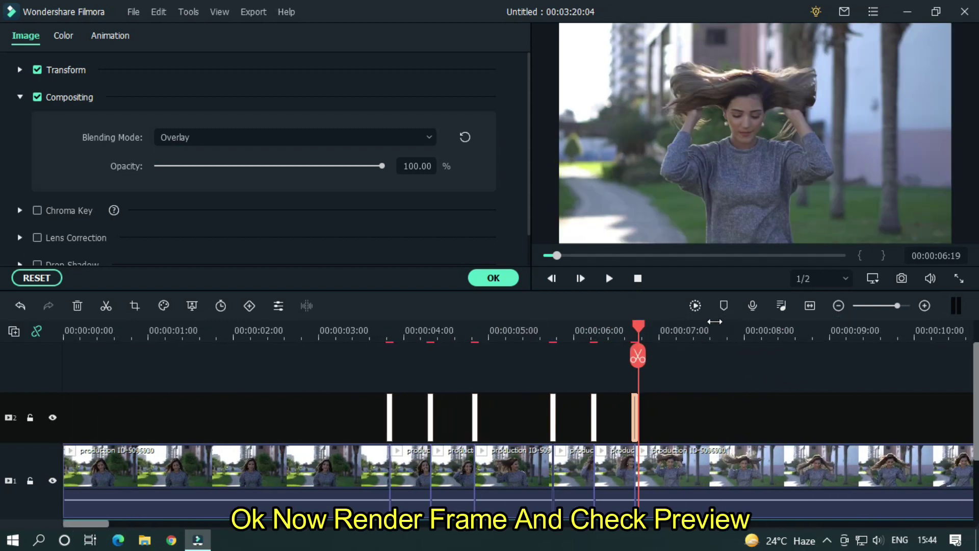
click(695, 305)
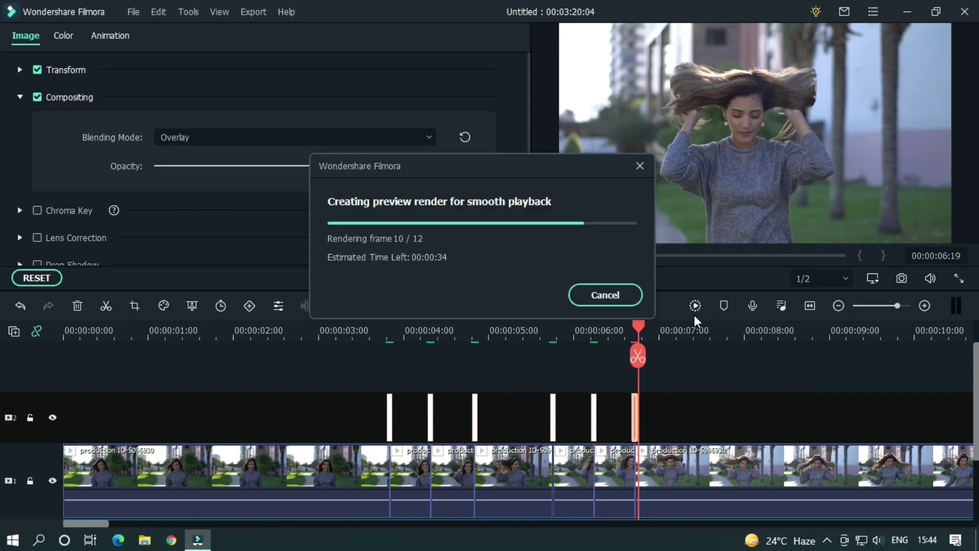
Step: Play back the edit from 00:00:03:06 through all six white flashes to review the effect
click(339, 329)
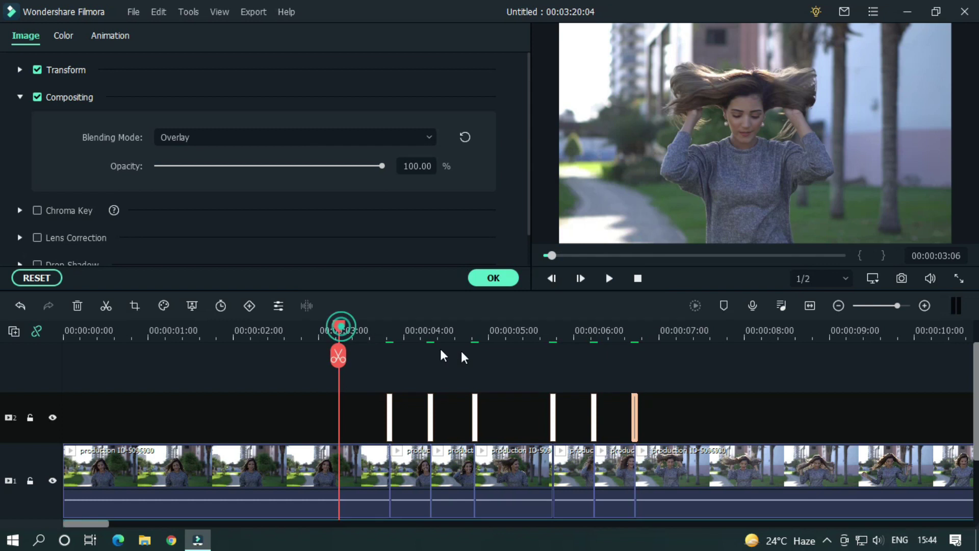
key(space)
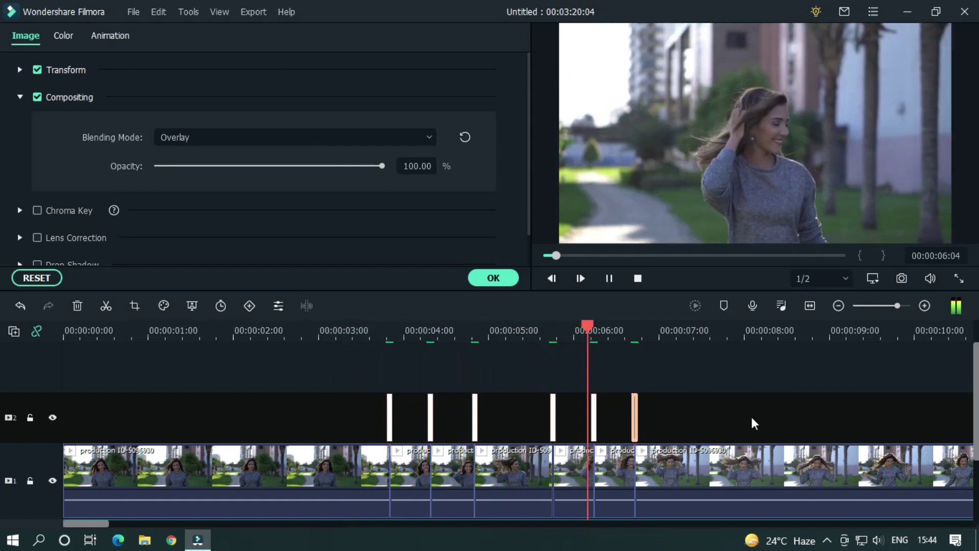
key(space)
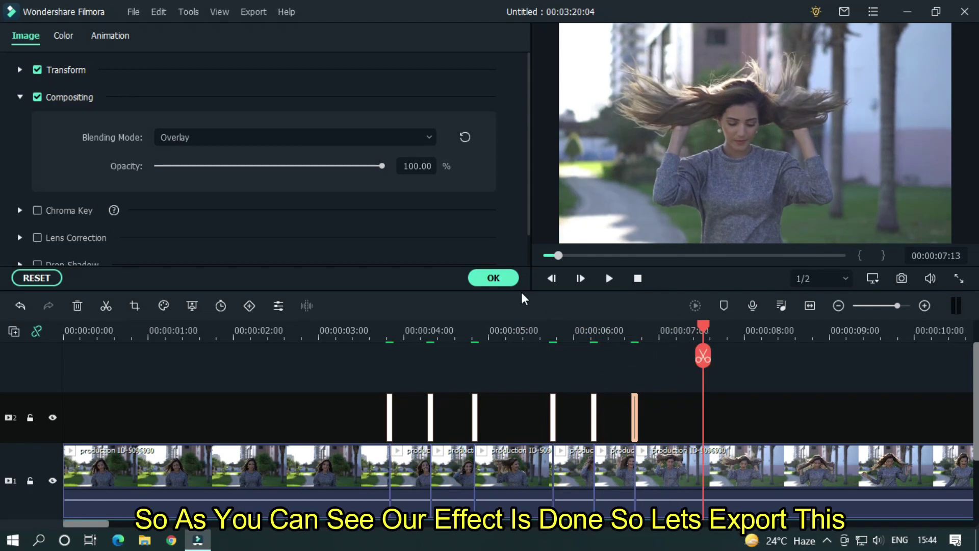
Step: Confirm the White clip's Overlay settings and open the MP4 export settings, clearing the output file name
click(507, 278)
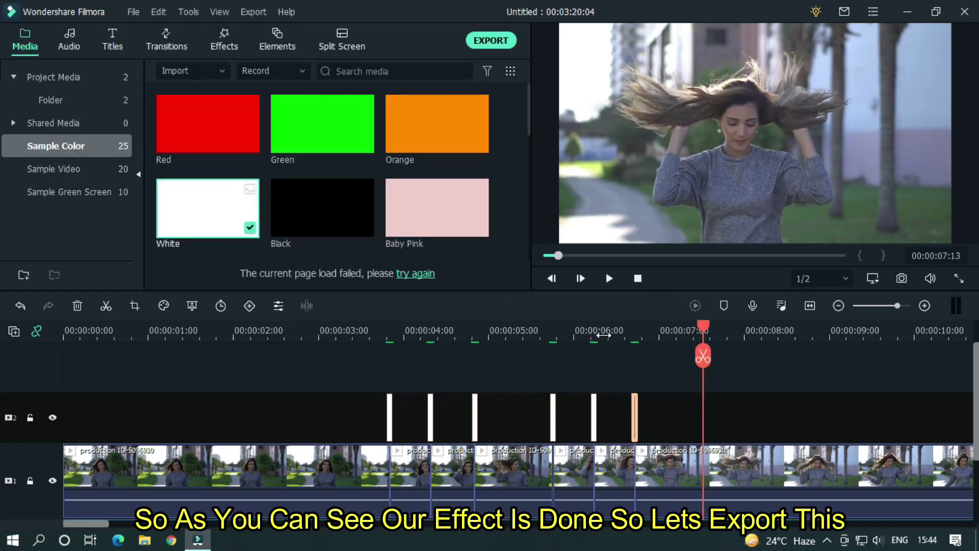
drag(604, 336, 357, 334)
click(522, 367)
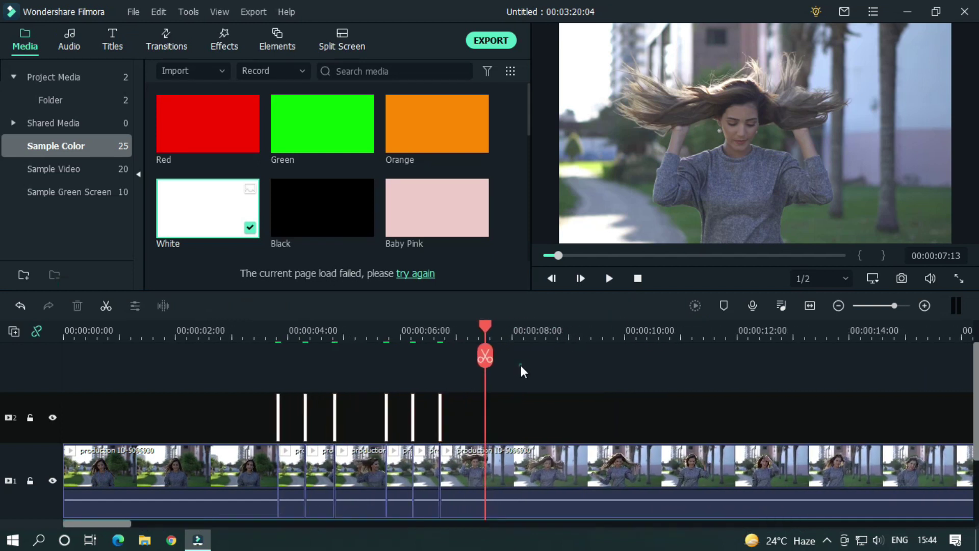
click(494, 42)
key(BackSpace)
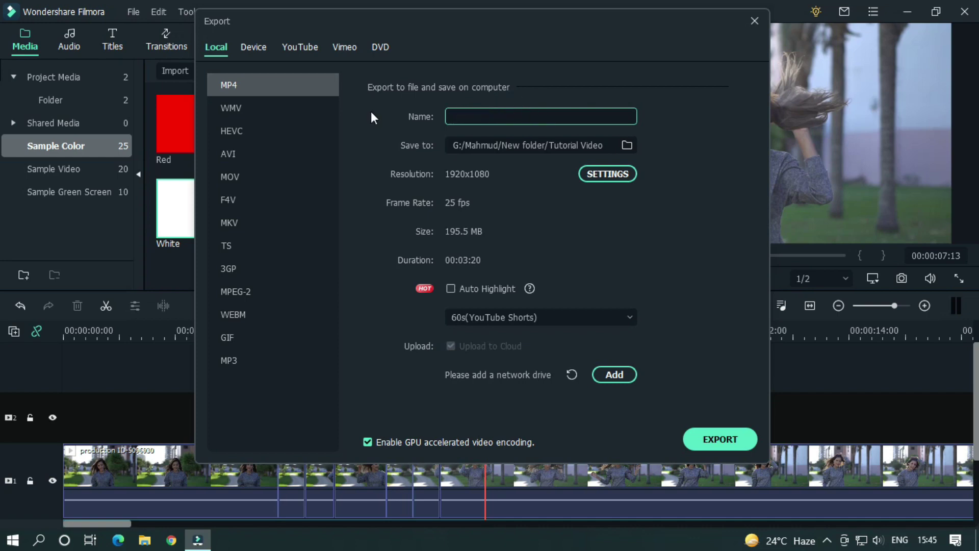